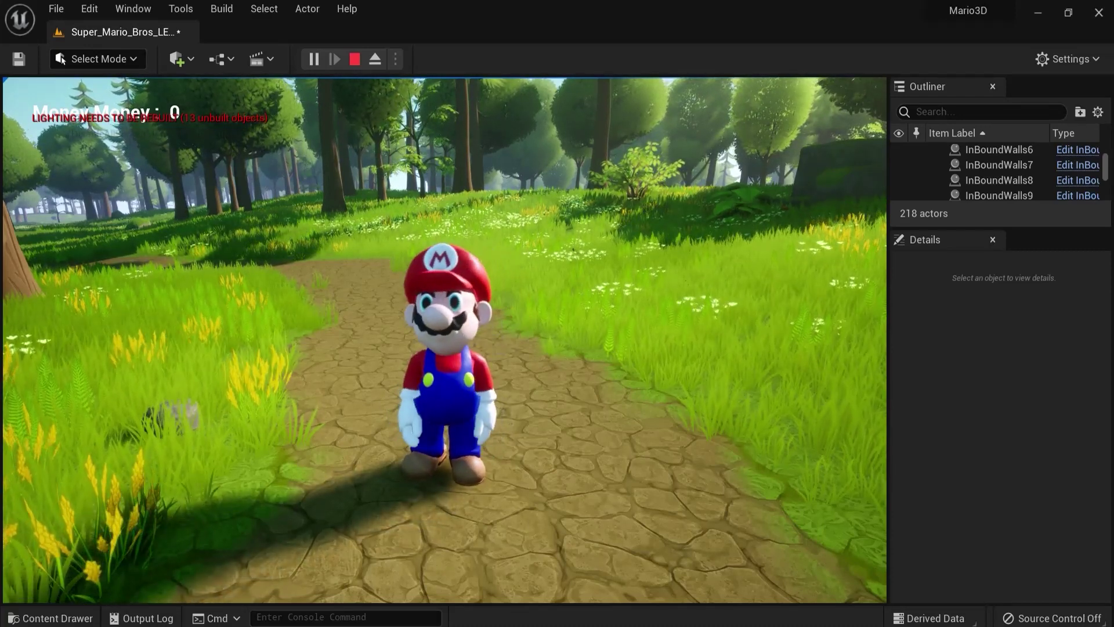
# Step: Stop the play session and focus the view on the Goomba standing on the path
pyautogui.press('Escape')
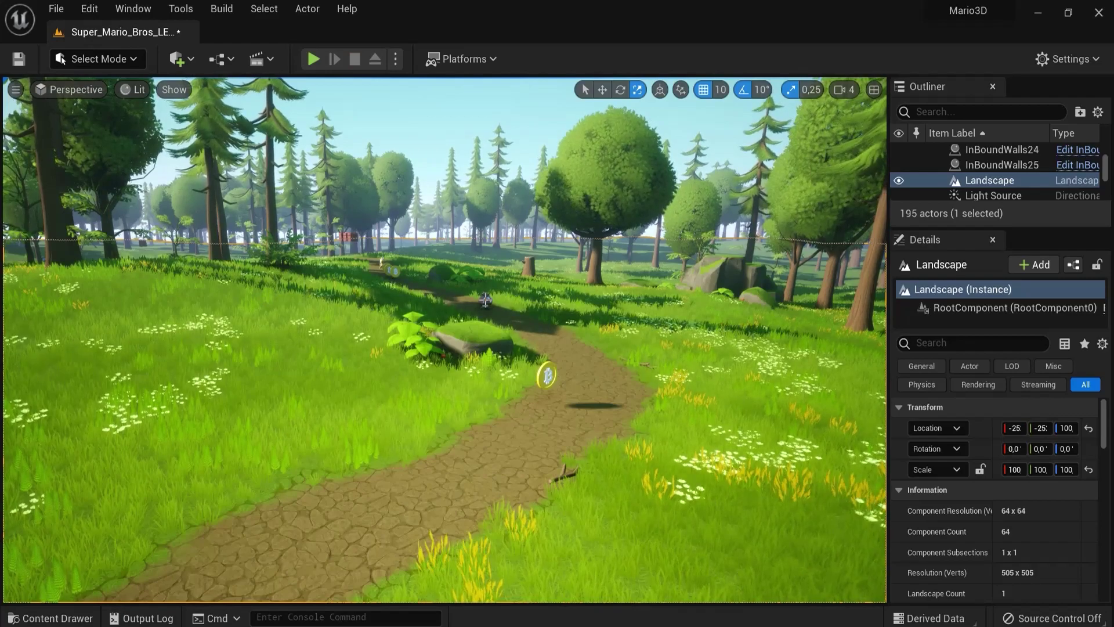
pyautogui.click(486, 300)
pyautogui.press('f')
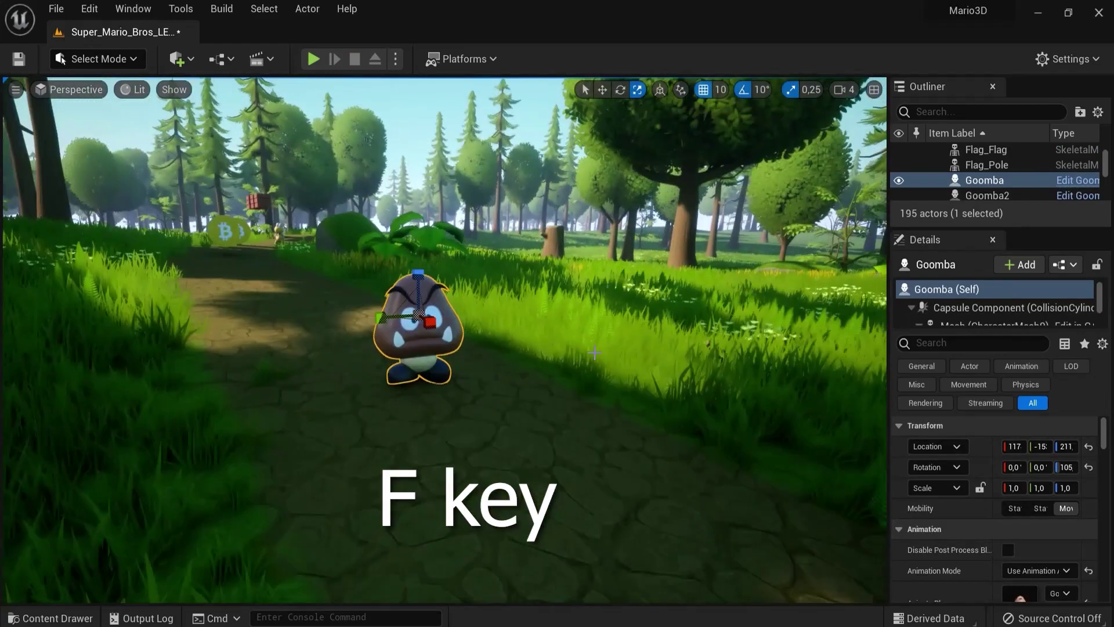
# Step: Duplicate the Goomba to the side of the path and rename the newest copy Noob
pyautogui.keyDown('alt'); pyautogui.moveTo(601, 346); pyautogui.dragTo(559, 324); pyautogui.keyUp('alt')
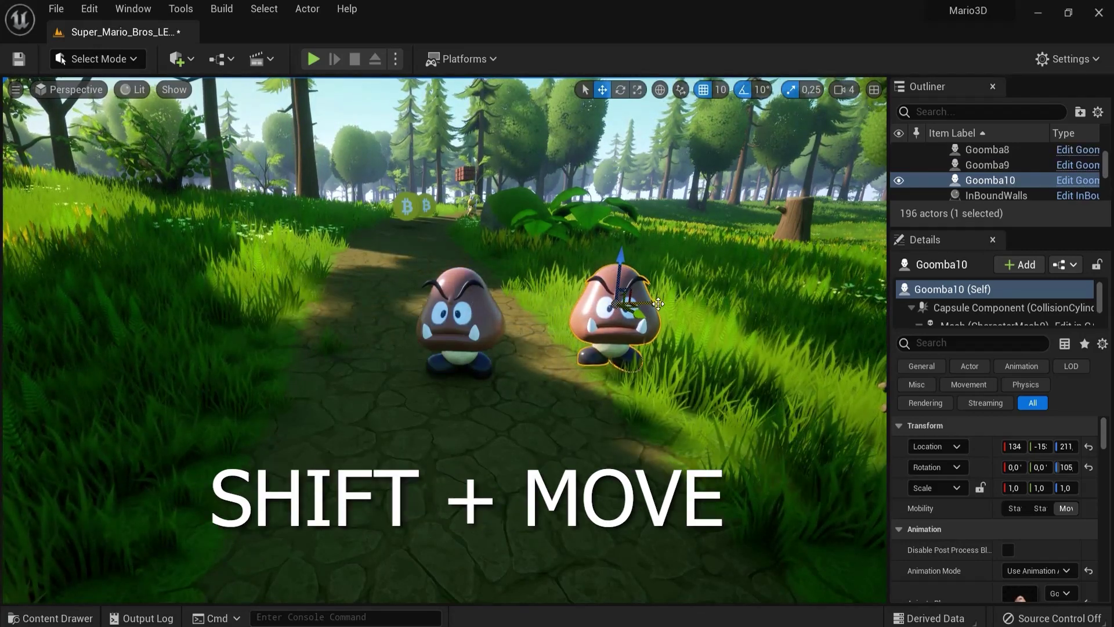
pyautogui.keyDown('shift'); pyautogui.moveTo(649, 303); pyautogui.dragTo(742, 307); pyautogui.keyUp('shift')
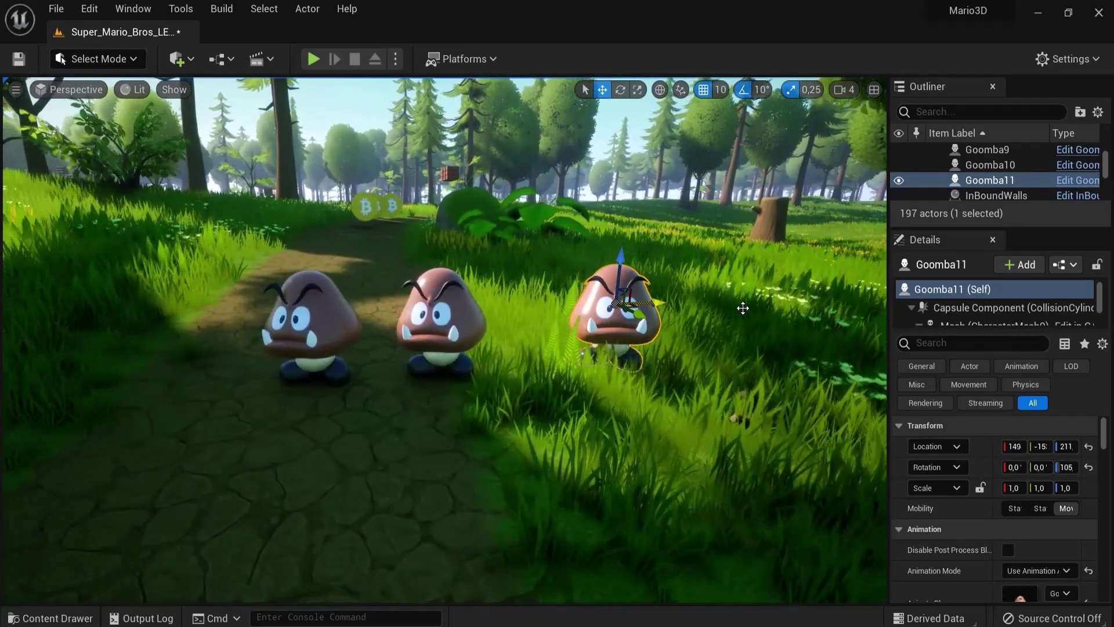
pyautogui.press('F2')
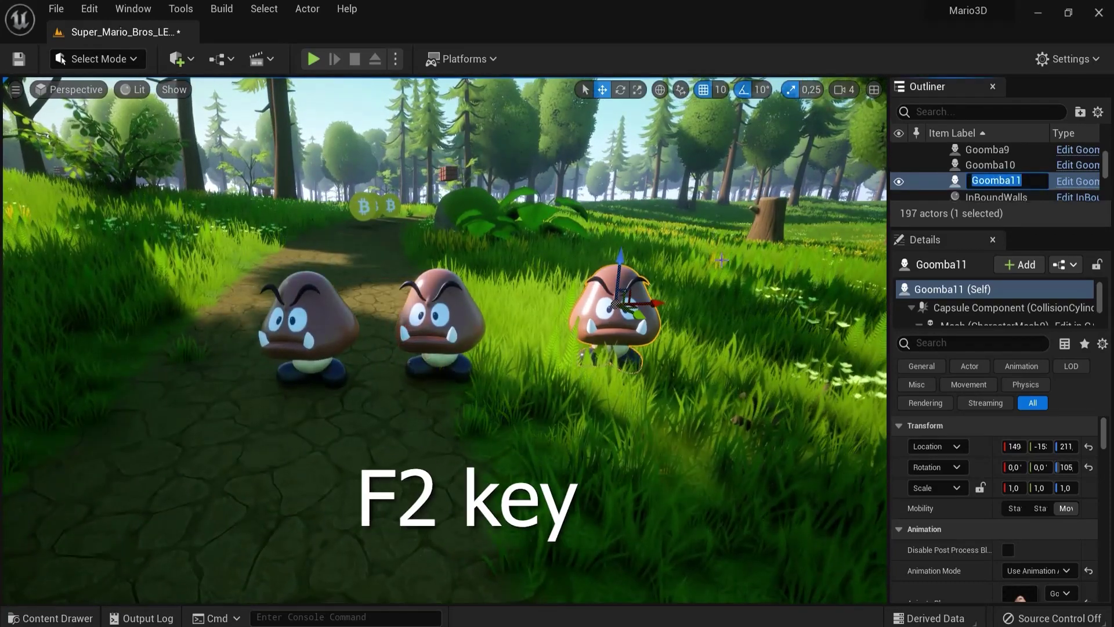
pyautogui.write('Noob')
pyautogui.press('Return')
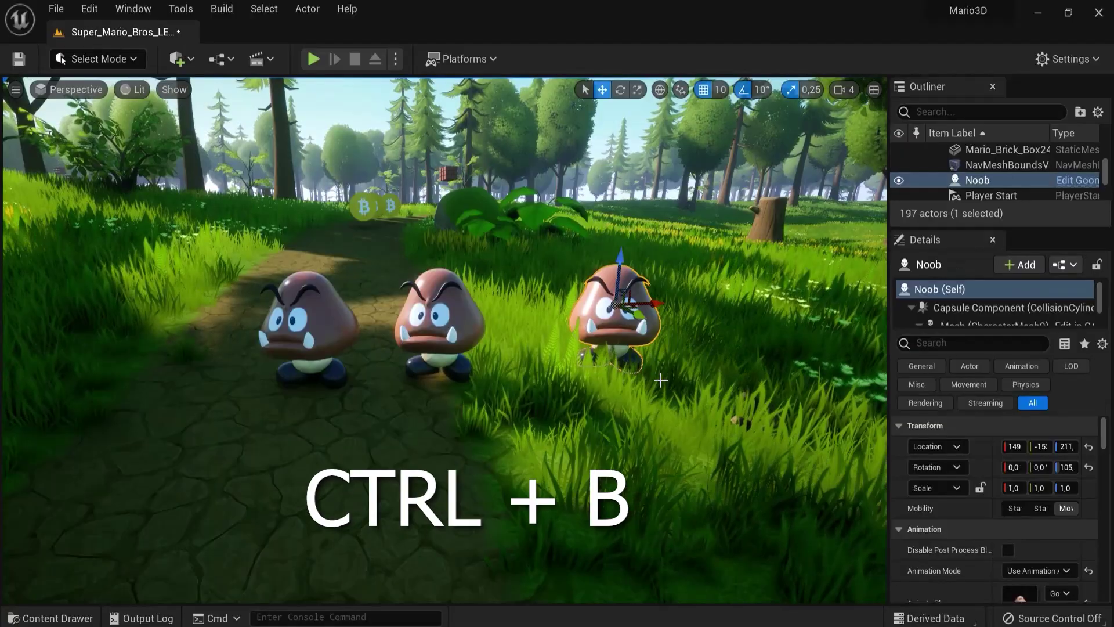
# Step: Locate the source asset of the Noob actor in the Content Browser and open it for editing
pyautogui.hotkey('ctrl', 'b')
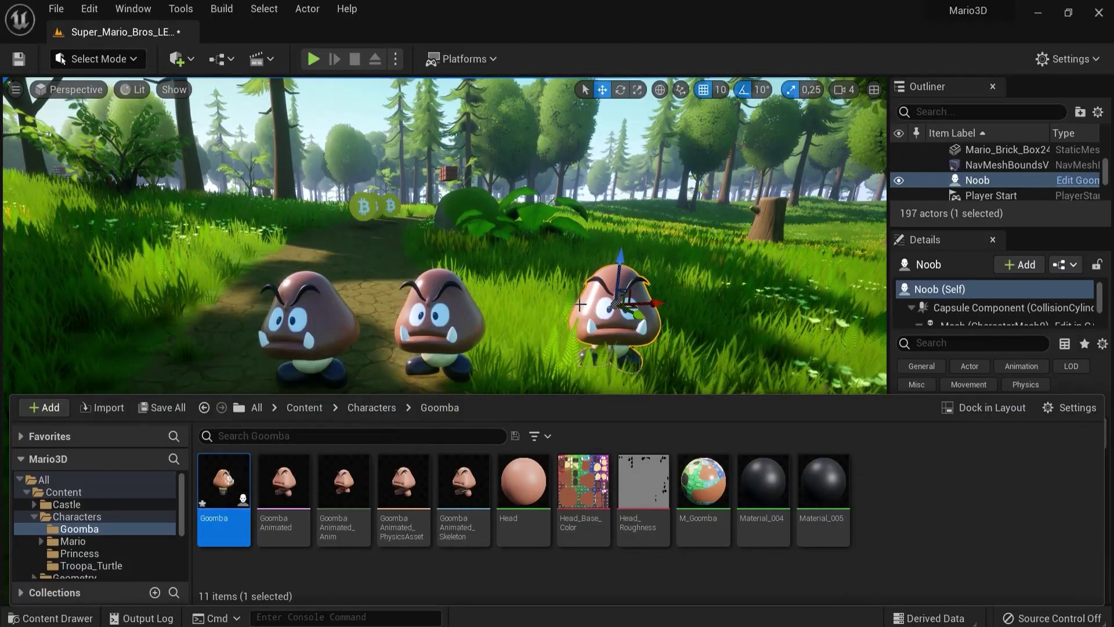
pyautogui.hotkey('ctrl', 'e')
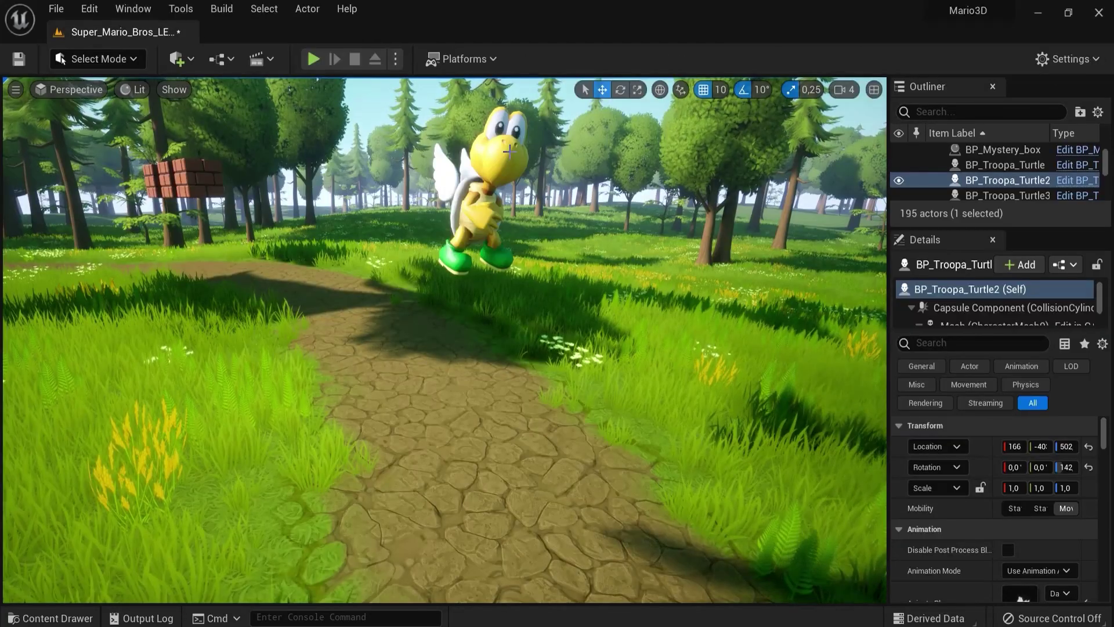
# Step: Snap the floating BP_Troopa_Turtle2 actor down onto the ground
pyautogui.click(510, 152)
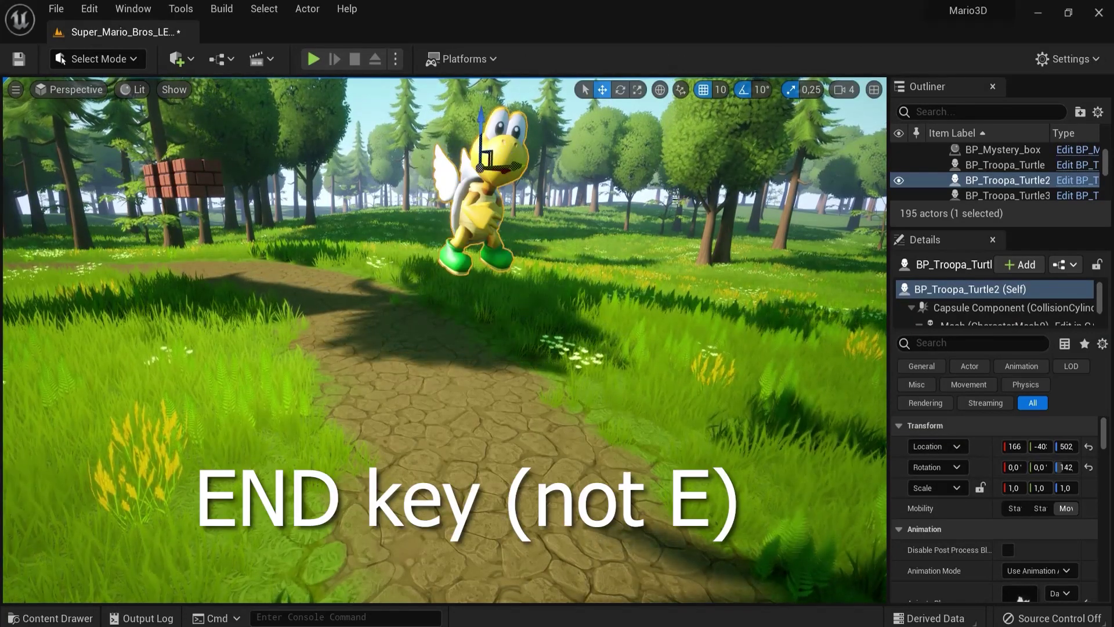
pyautogui.press('End')
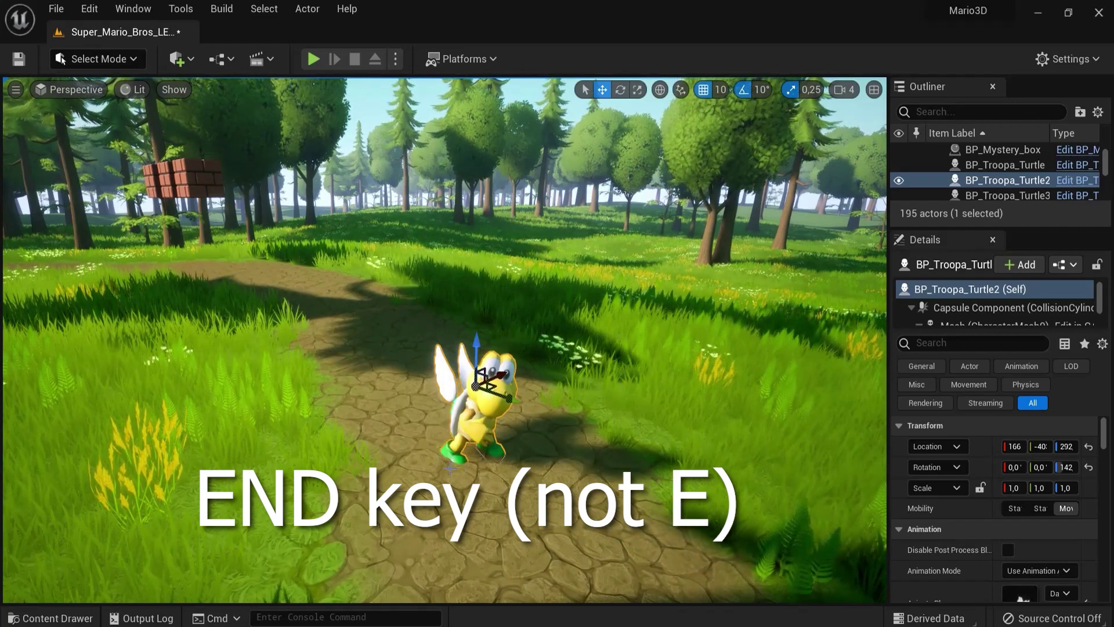
# Step: Toggle the Content Drawer, dock it in the layout and close the docked Content Browser
pyautogui.hotkey('ctrl', 'space')
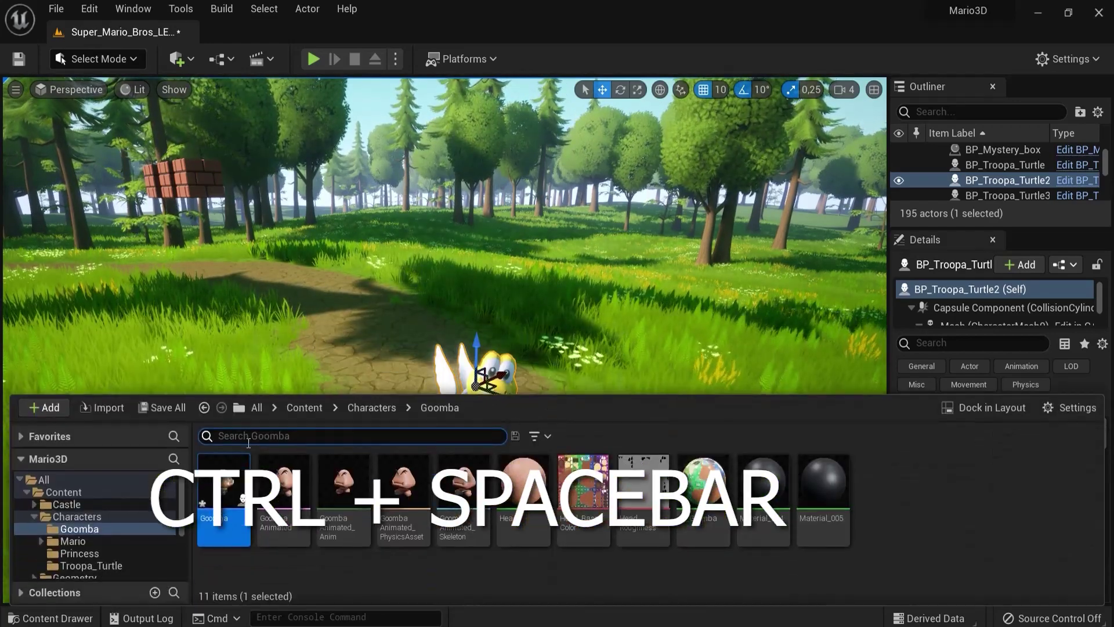
pyautogui.hotkey('ctrl', 'space')
pyautogui.hotkey('ctrl', 'space')
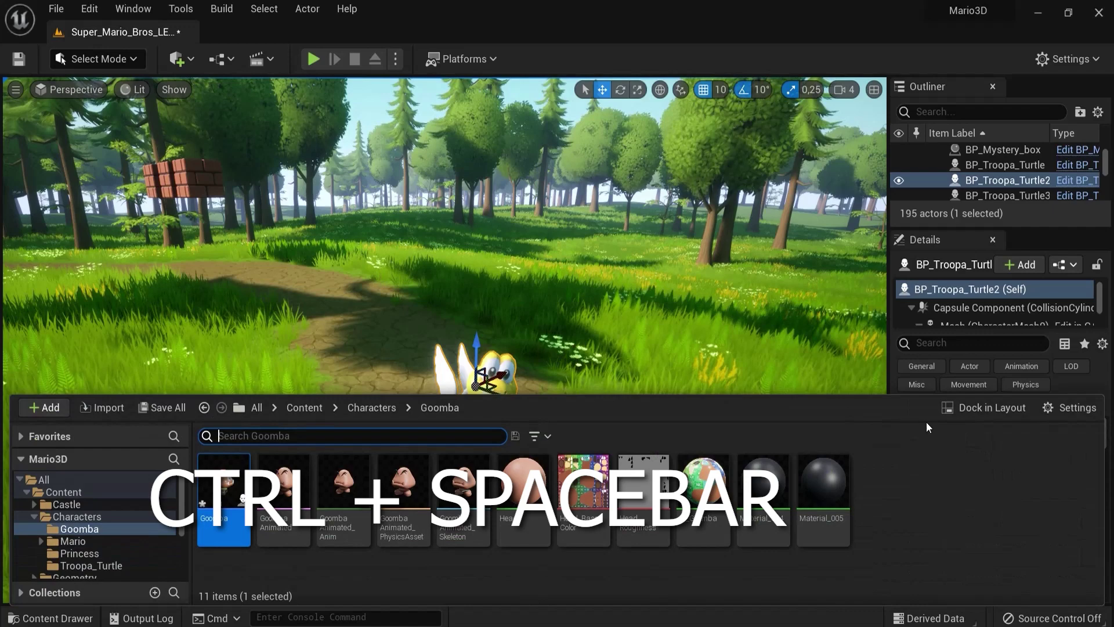
pyautogui.click(985, 408)
pyautogui.click(526, 352)
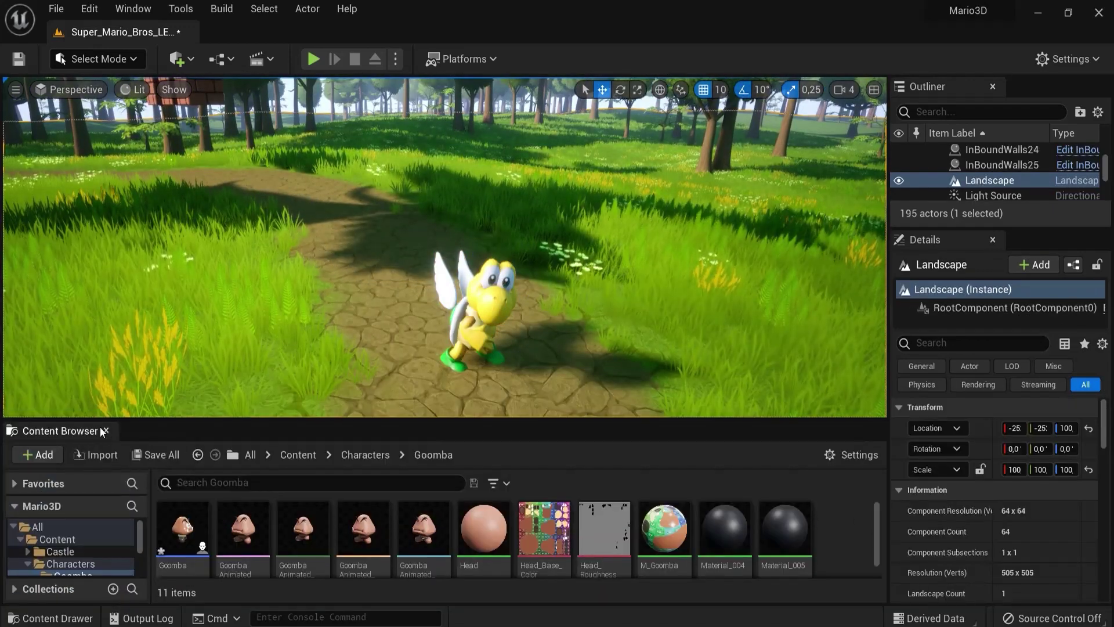
pyautogui.click(106, 431)
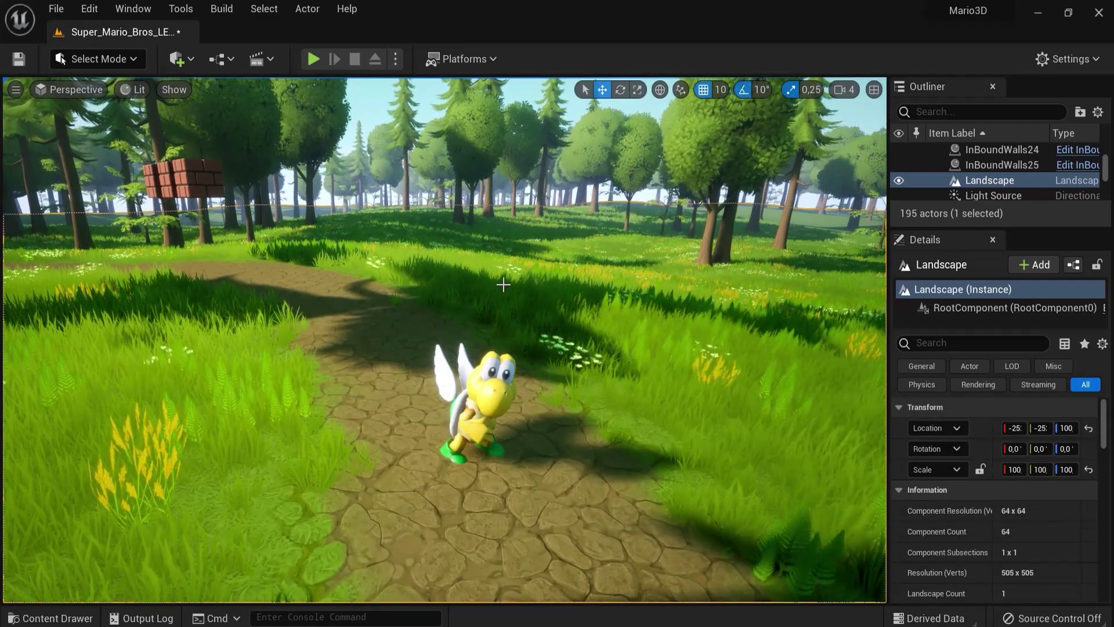
# Step: Collapse and restore the editor side panels, and switch the viewport to full screen and back
pyautogui.press('F10')
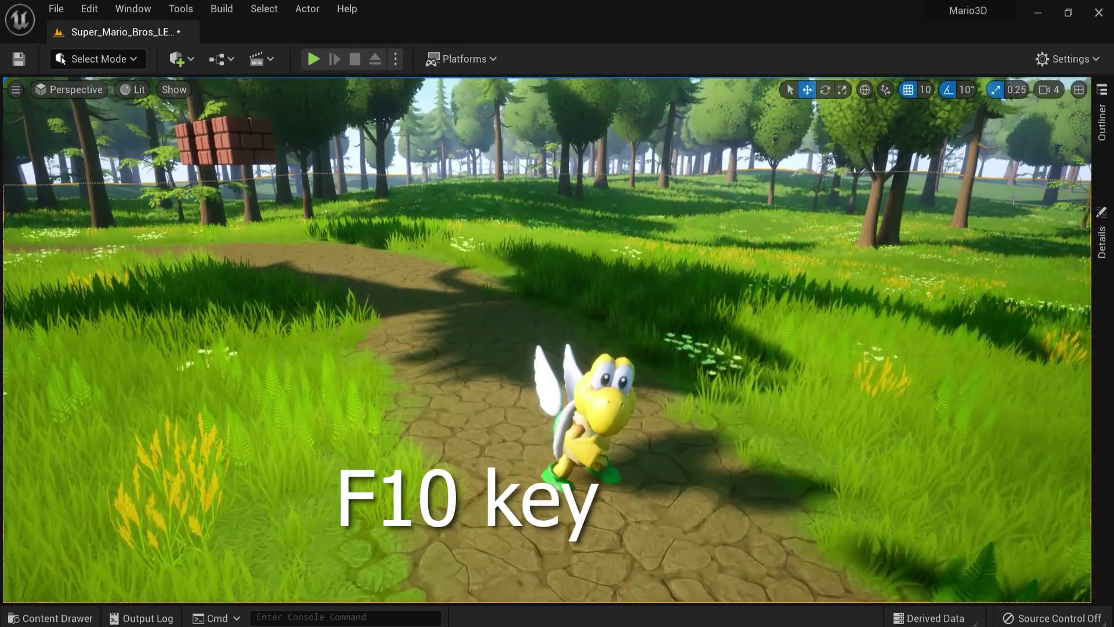
pyautogui.press('F10')
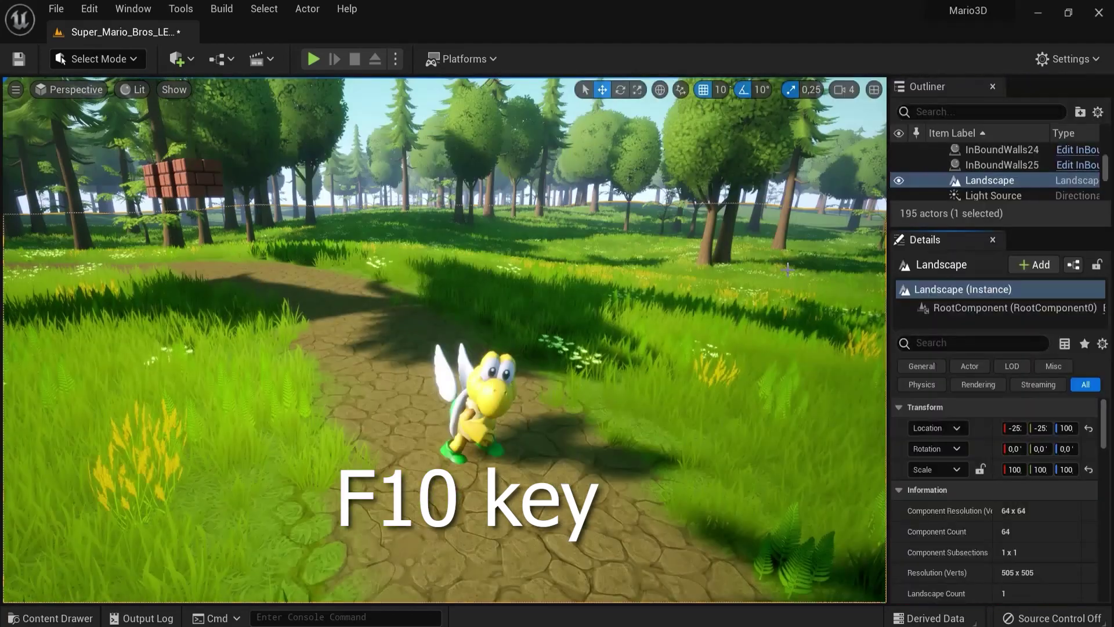
pyautogui.press('F11')
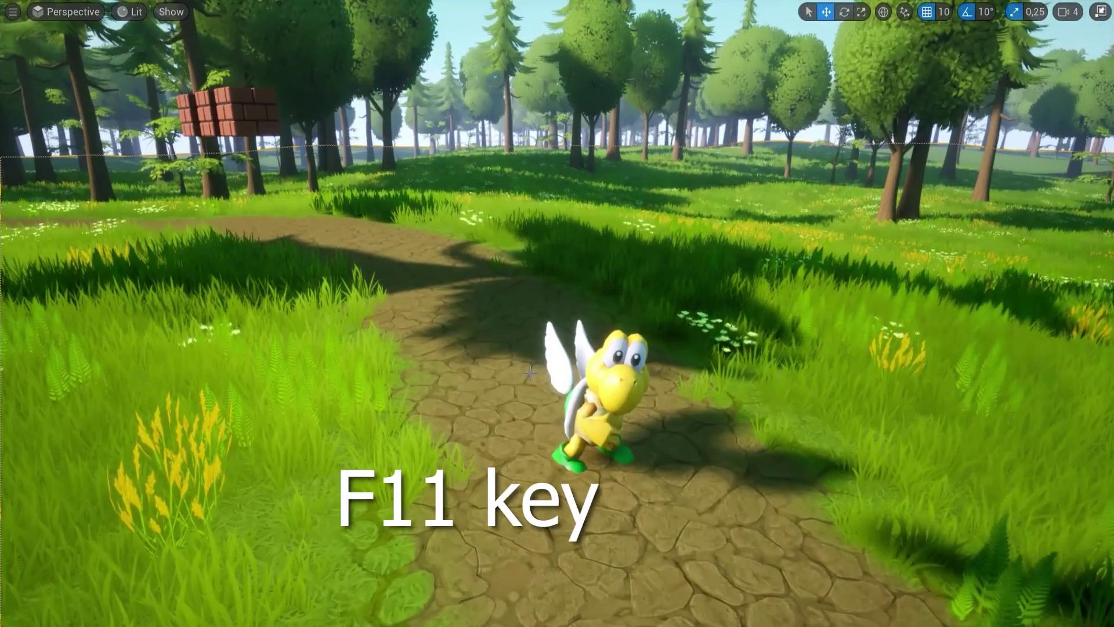
pyautogui.press('F11')
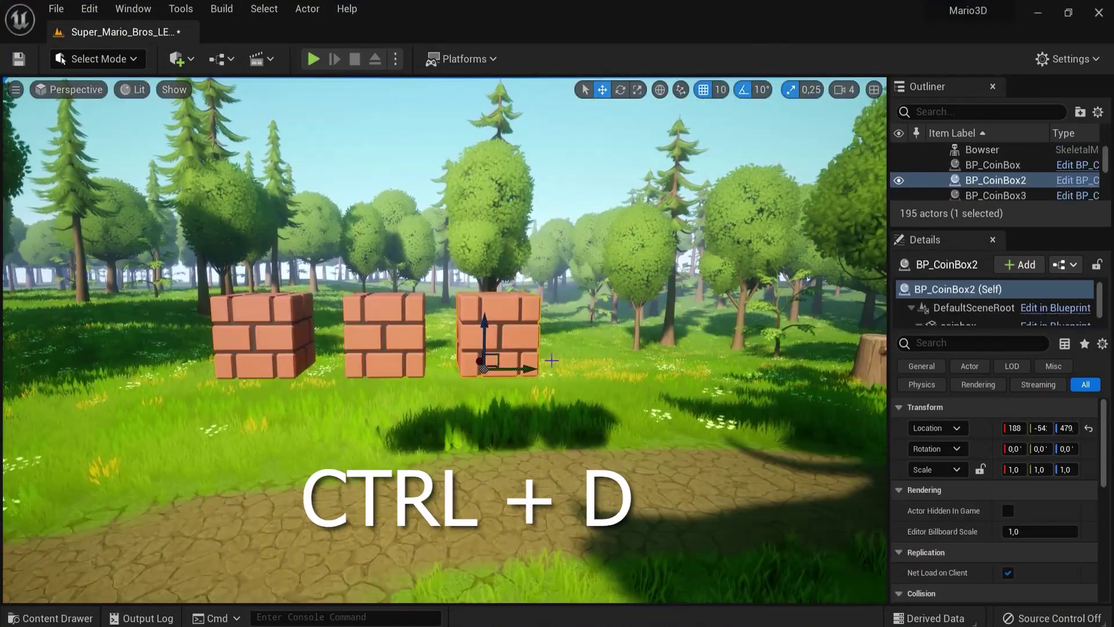
pyautogui.hotkey('ctrl', 'd')
pyautogui.moveTo(592, 368); pyautogui.dragTo(659, 367)
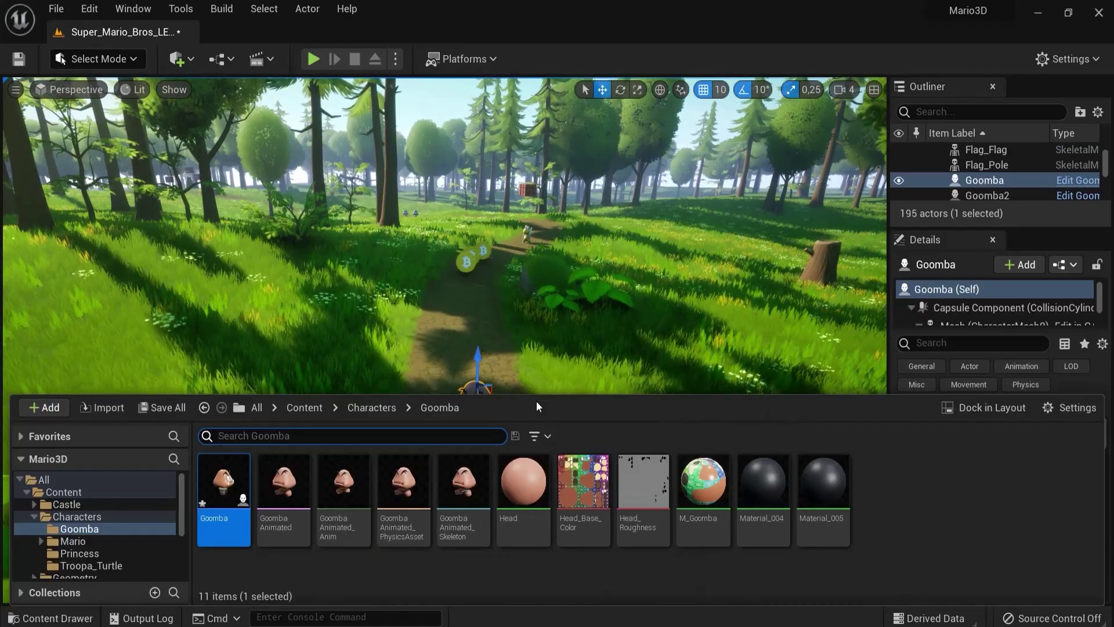
# Step: Filter the Goomba folder's assets by Material and remove the filter again
pyautogui.click(535, 436)
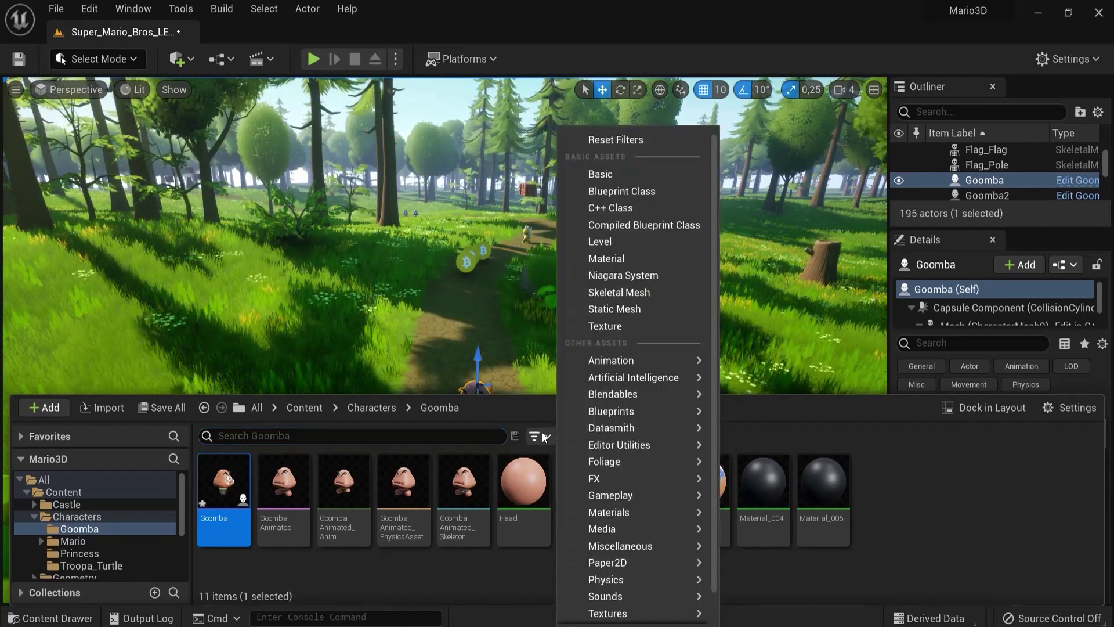
pyautogui.click(603, 259)
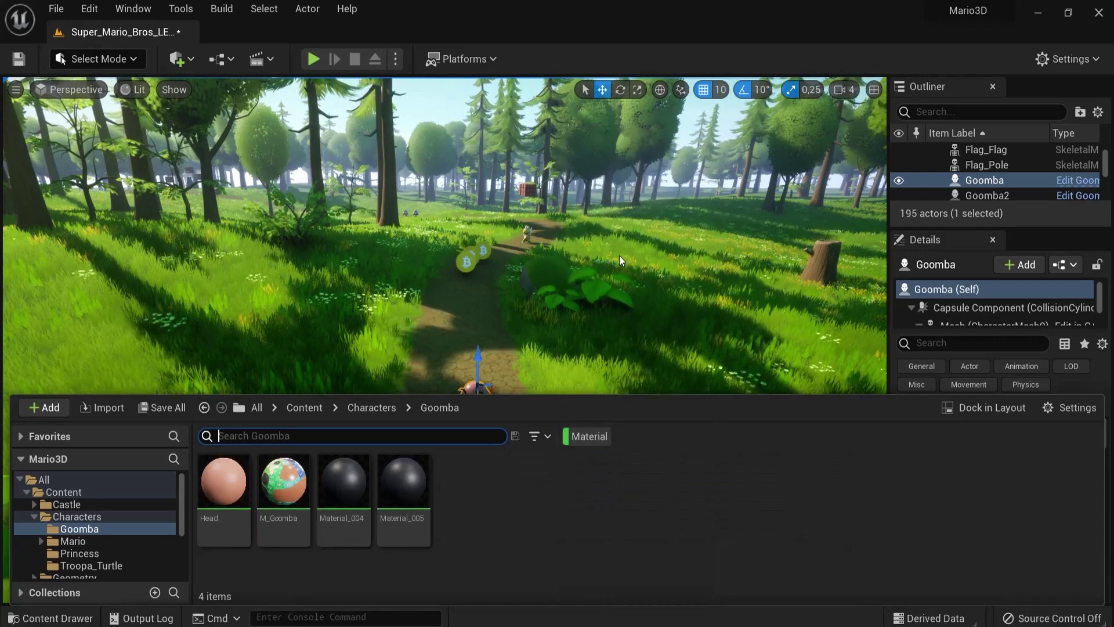
pyautogui.rightClick(568, 438)
pyautogui.click(613, 466)
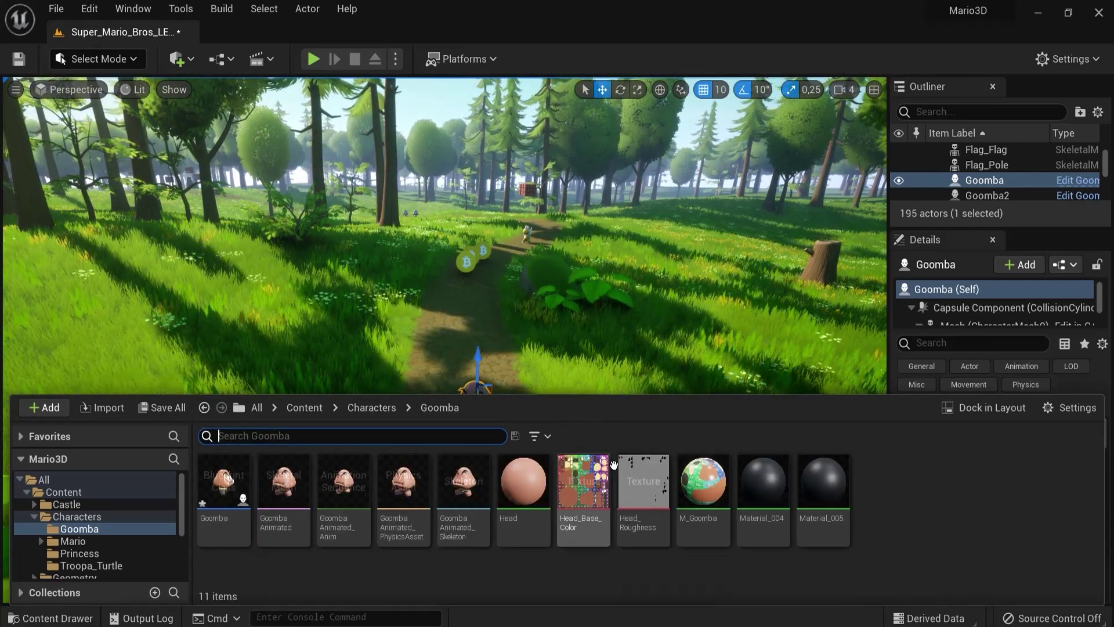
# Step: Filter the Goomba folder's assets by Blueprint Class, remove the filter and return to the level viewport
pyautogui.click(541, 436)
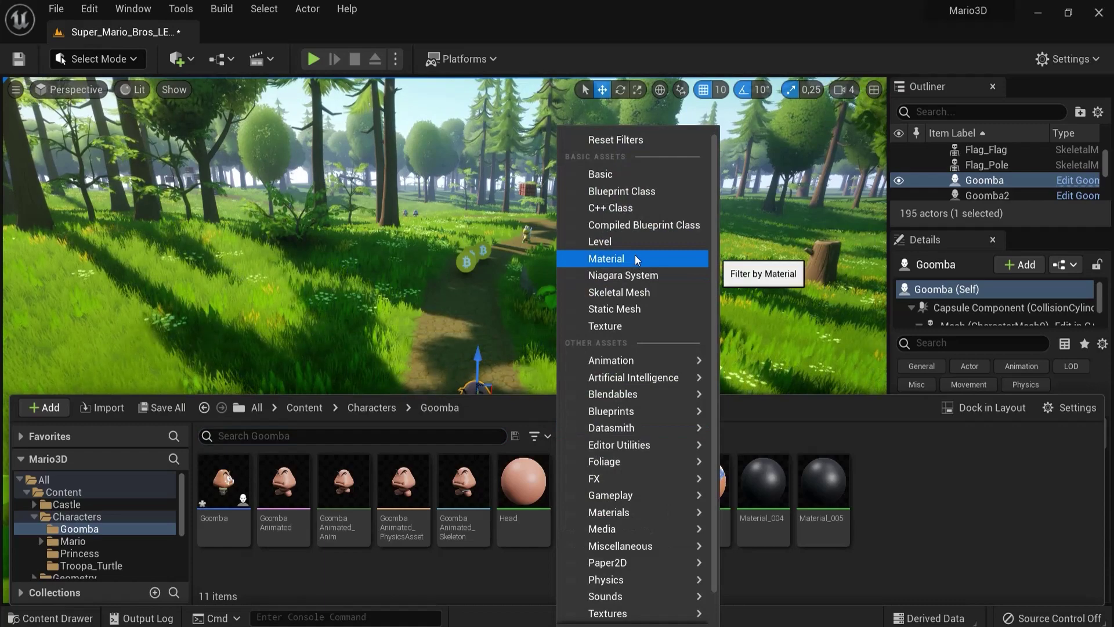
pyautogui.click(614, 191)
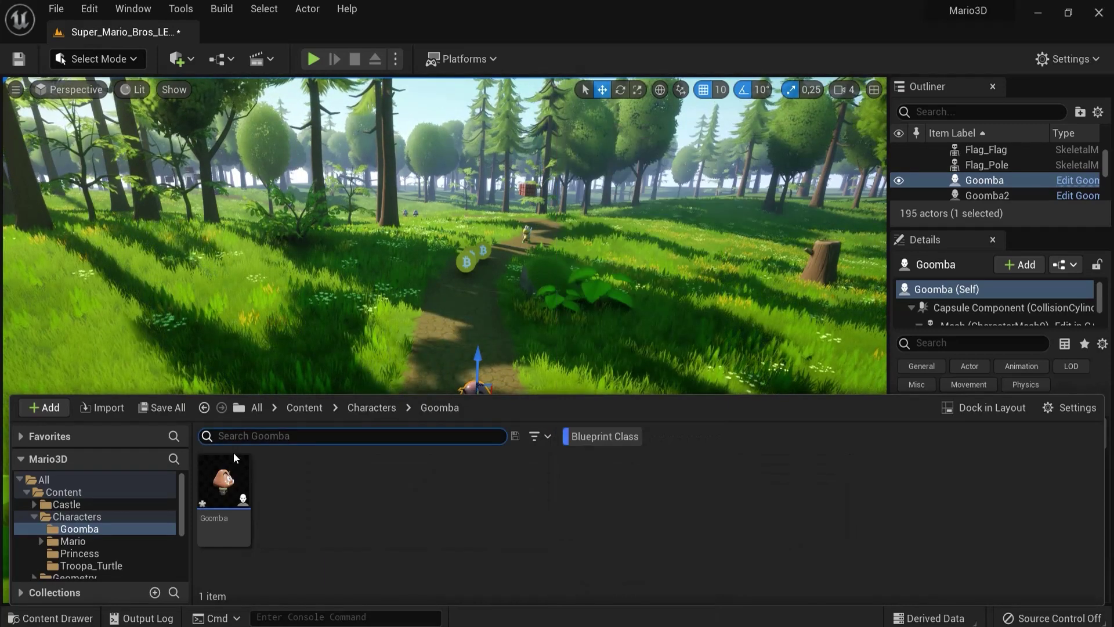
pyautogui.rightClick(580, 436)
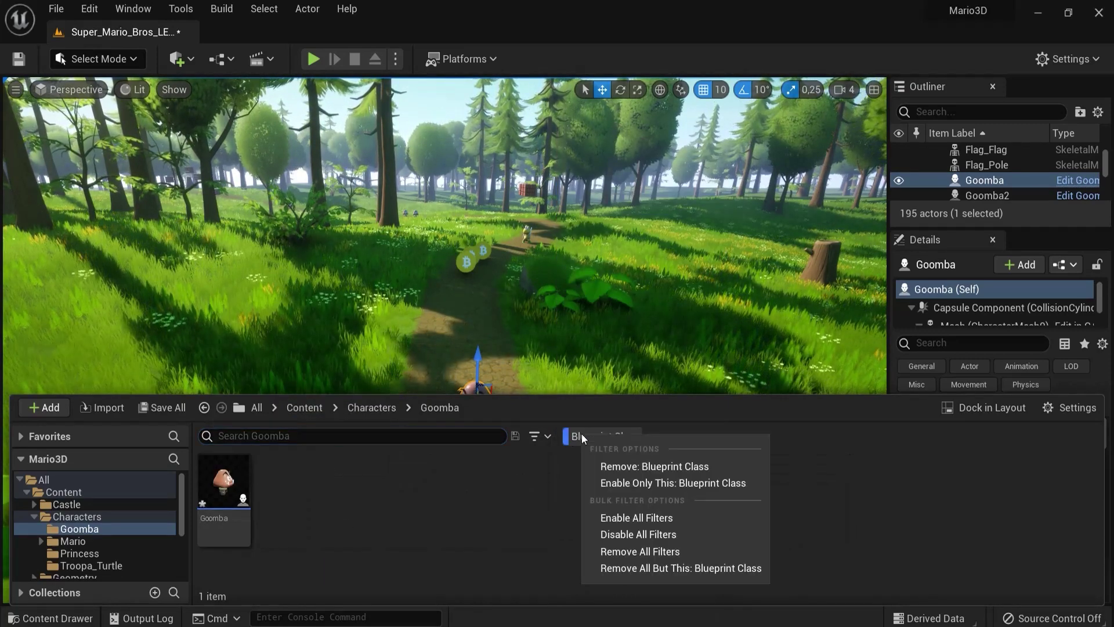
pyautogui.click(610, 465)
pyautogui.click(572, 316)
# Step: Open the project's Engine Input settings and add a new action mapping
pyautogui.click(90, 8)
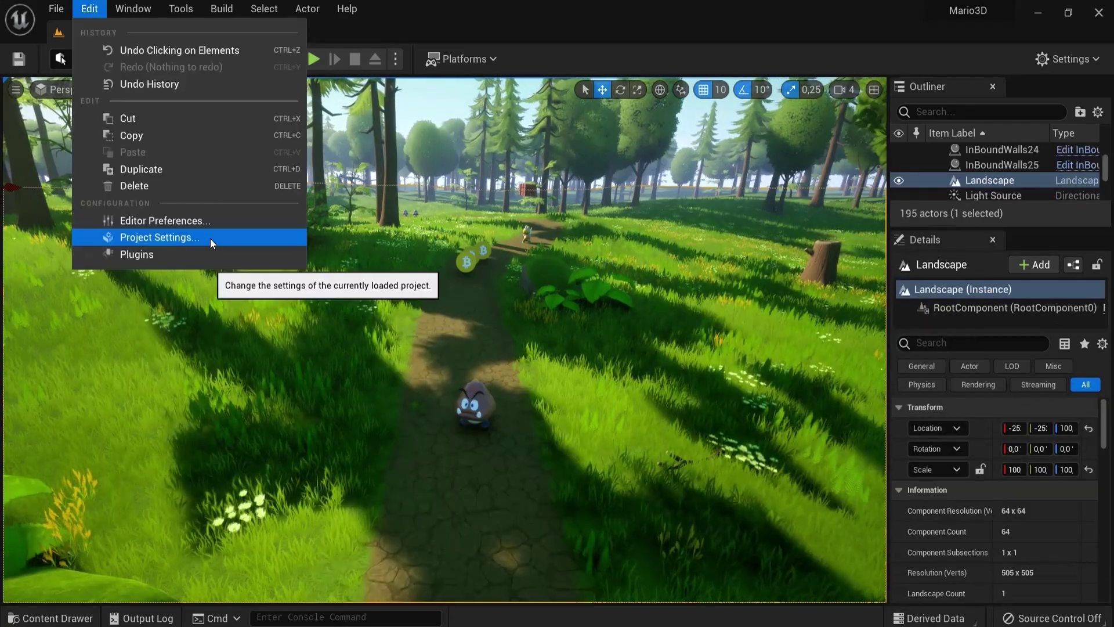
pyautogui.click(210, 238)
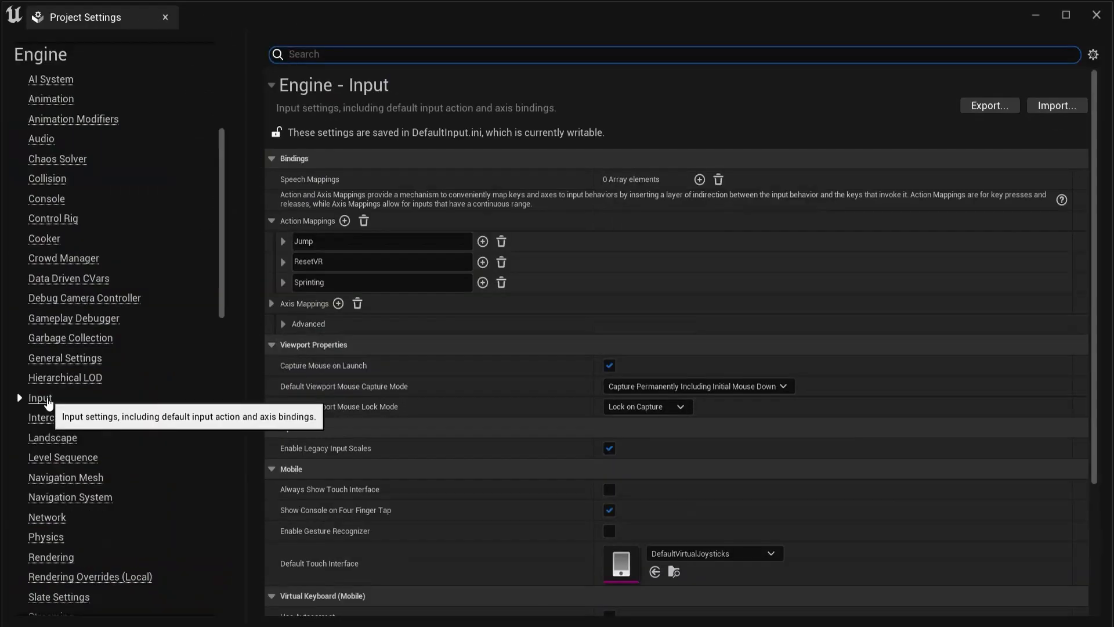
pyautogui.click(345, 221)
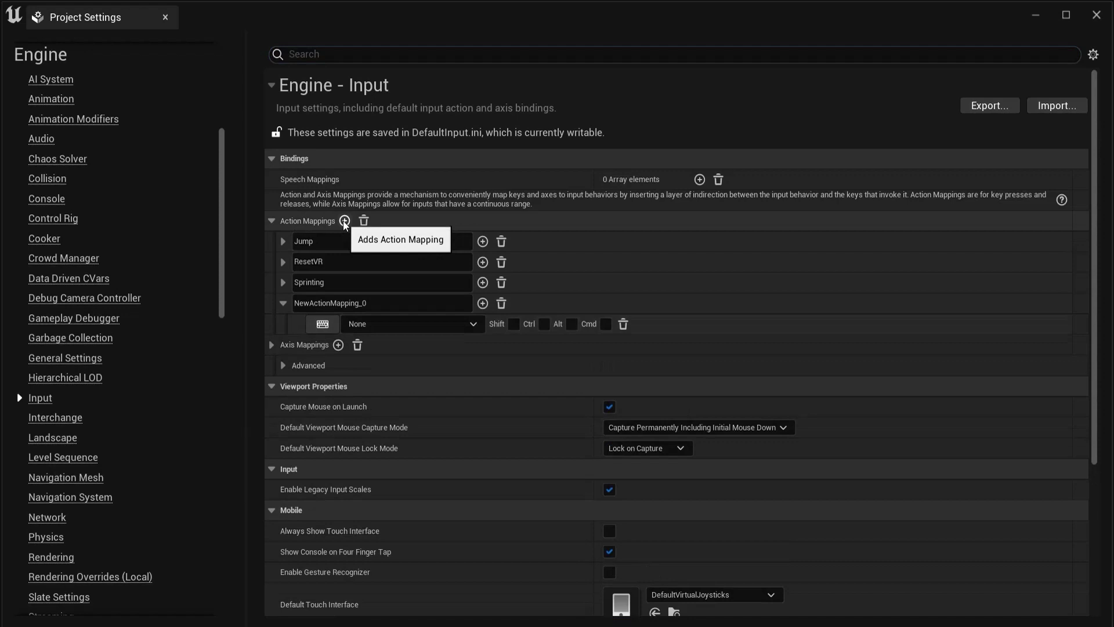
# Step: Look through the keyboard key list and bind the new action mapping to the E key by capturing it
pyautogui.click(389, 325)
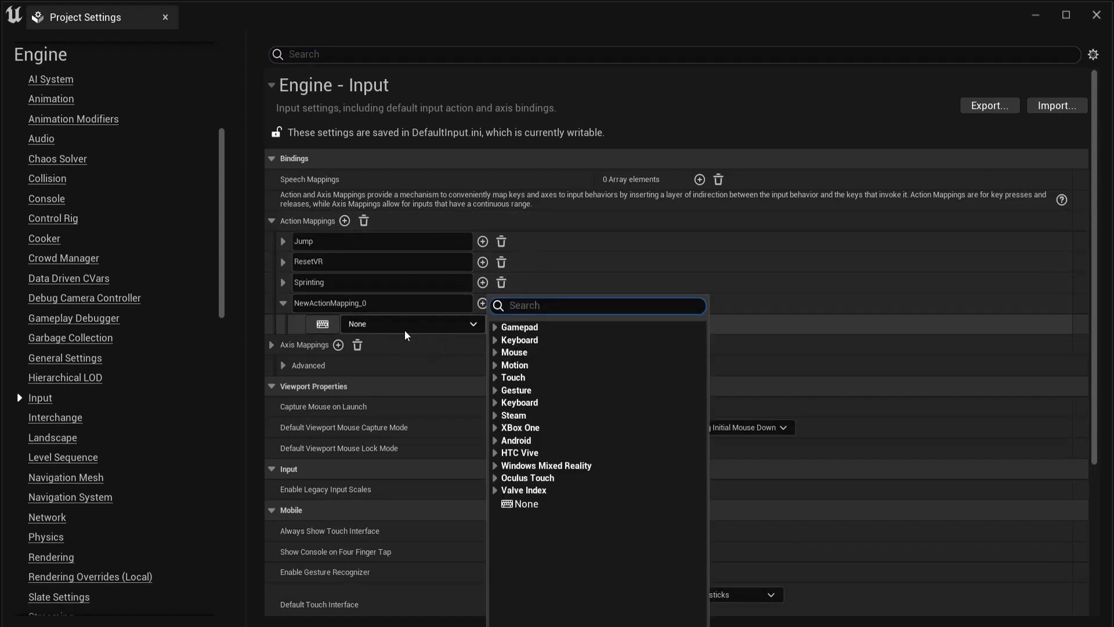
pyautogui.click(493, 342)
pyautogui.scroll(-10, 552, 427)
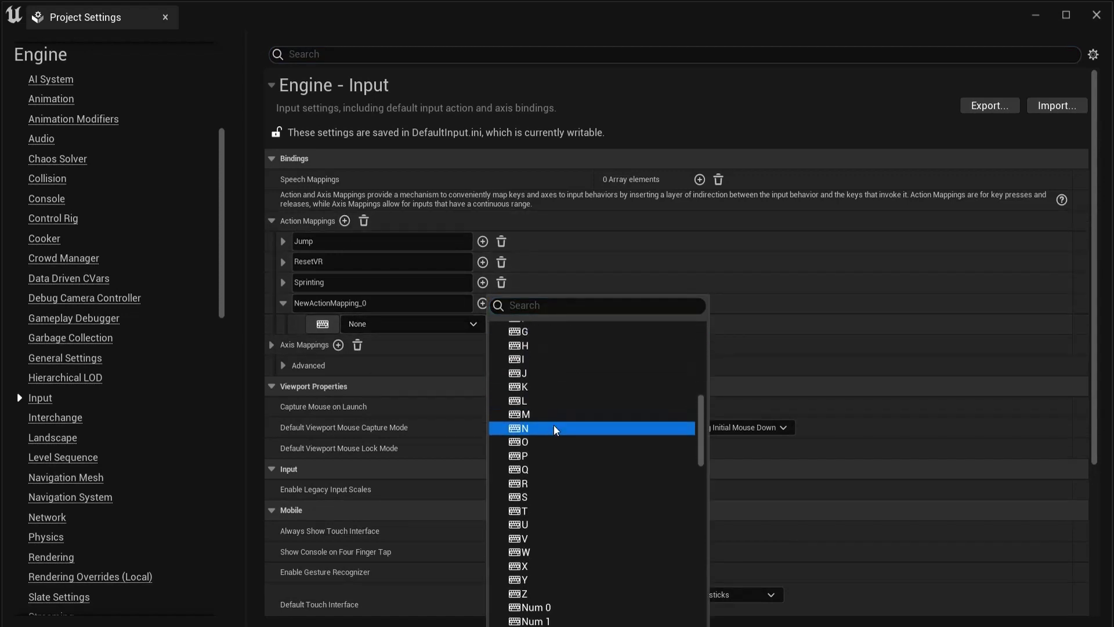
pyautogui.click(322, 324)
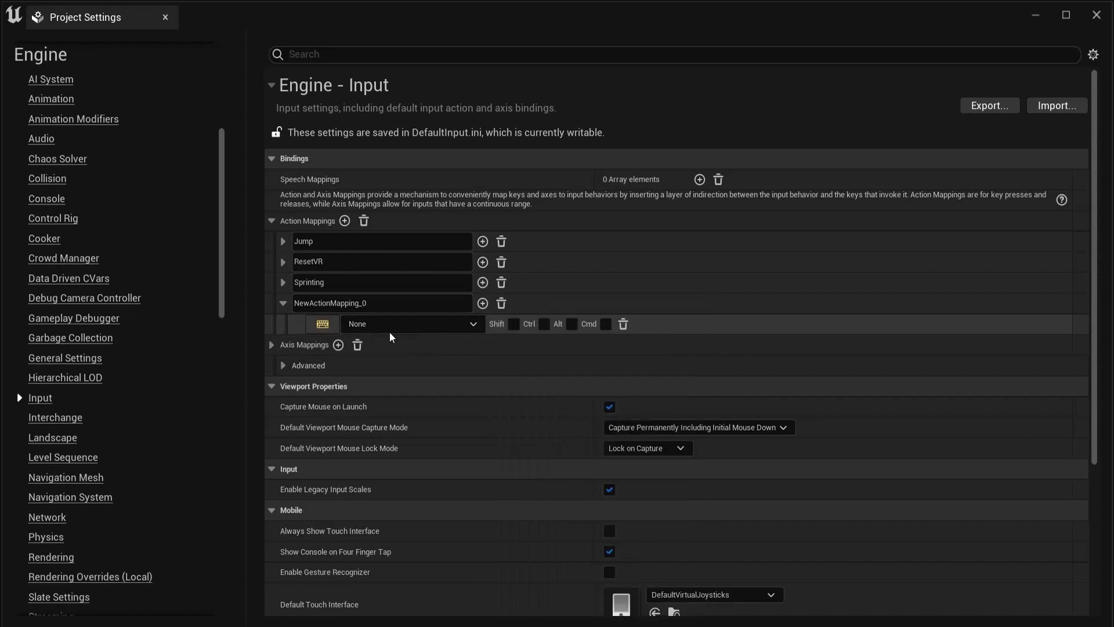
pyautogui.press('e')
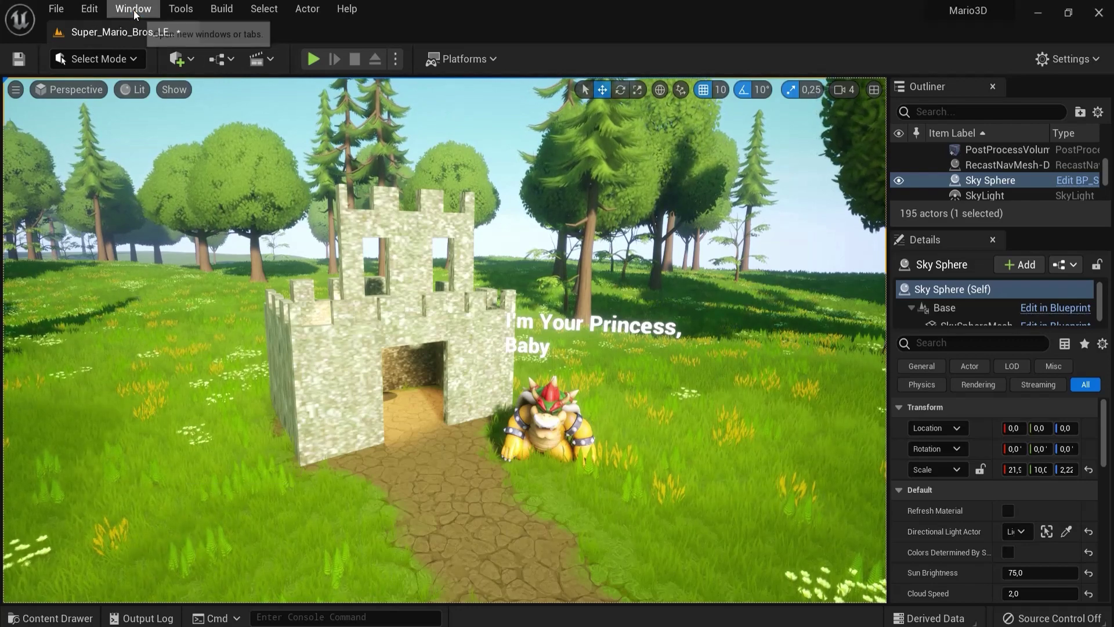
# Step: Load the UE4 Classic Layout for the editor
pyautogui.click(132, 9)
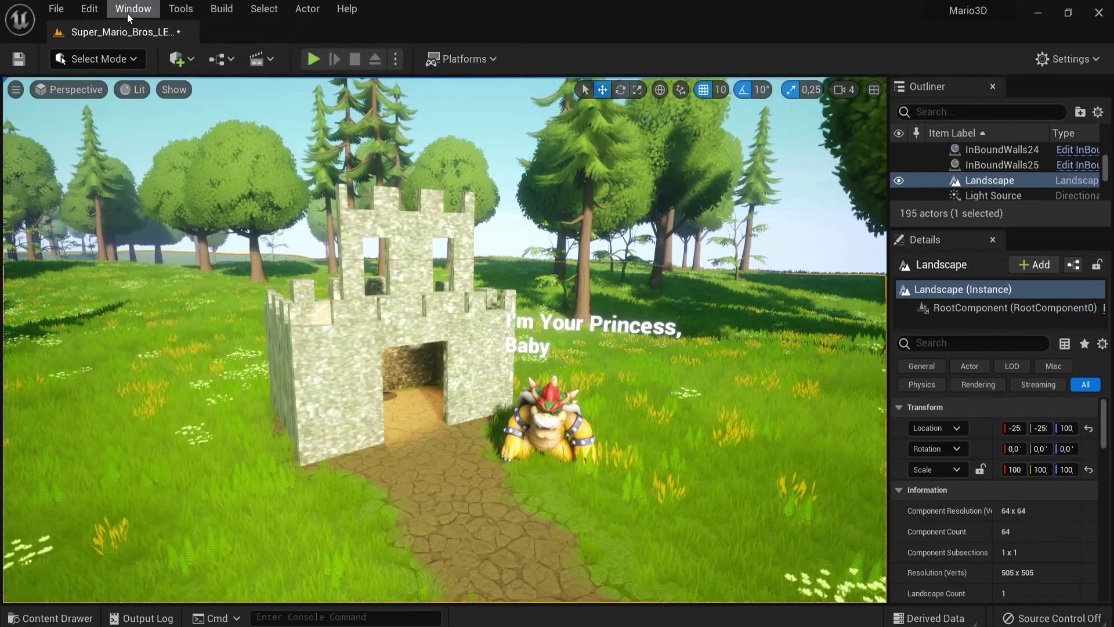
pyautogui.click(127, 13)
pyautogui.moveTo(227, 410)
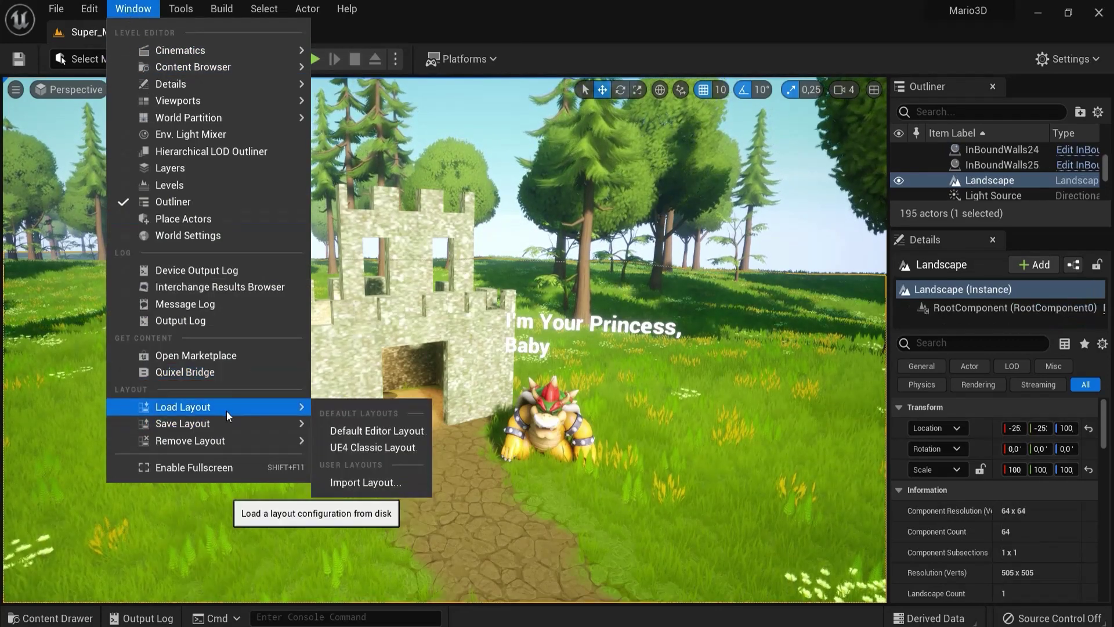
pyautogui.click(359, 448)
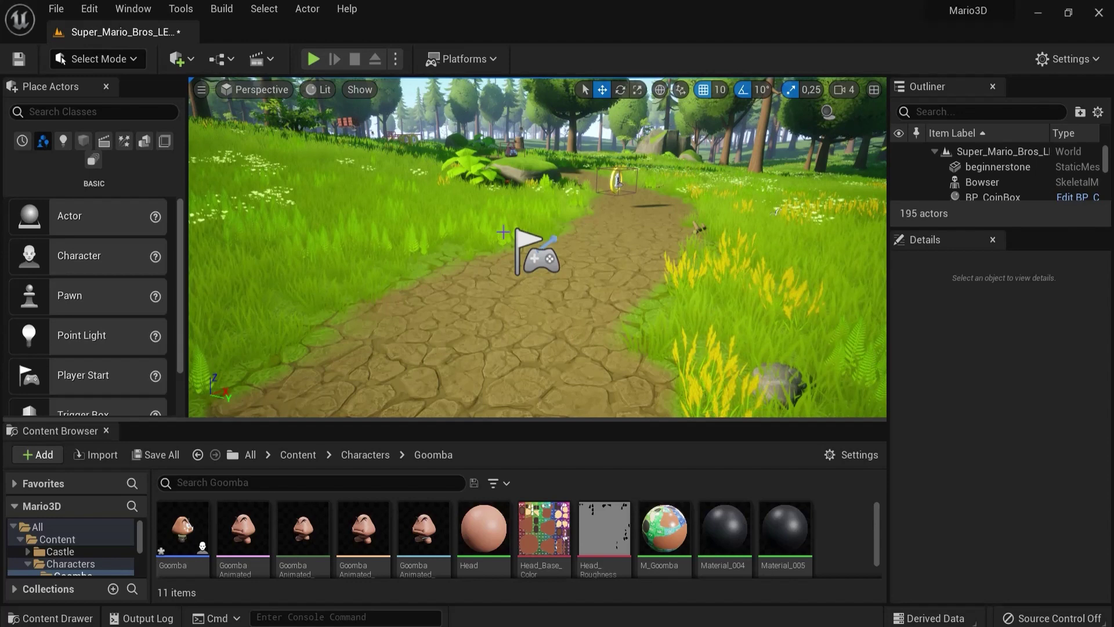
# Step: Restore the Default Editor Layout for the editor
pyautogui.click(133, 13)
pyautogui.moveTo(242, 407)
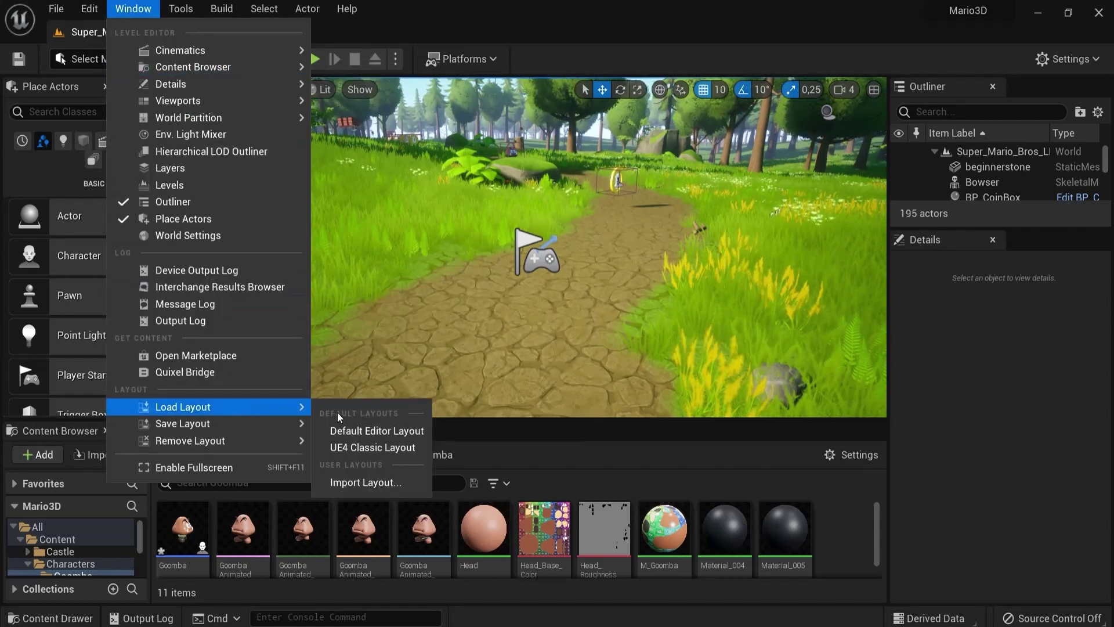
pyautogui.click(412, 436)
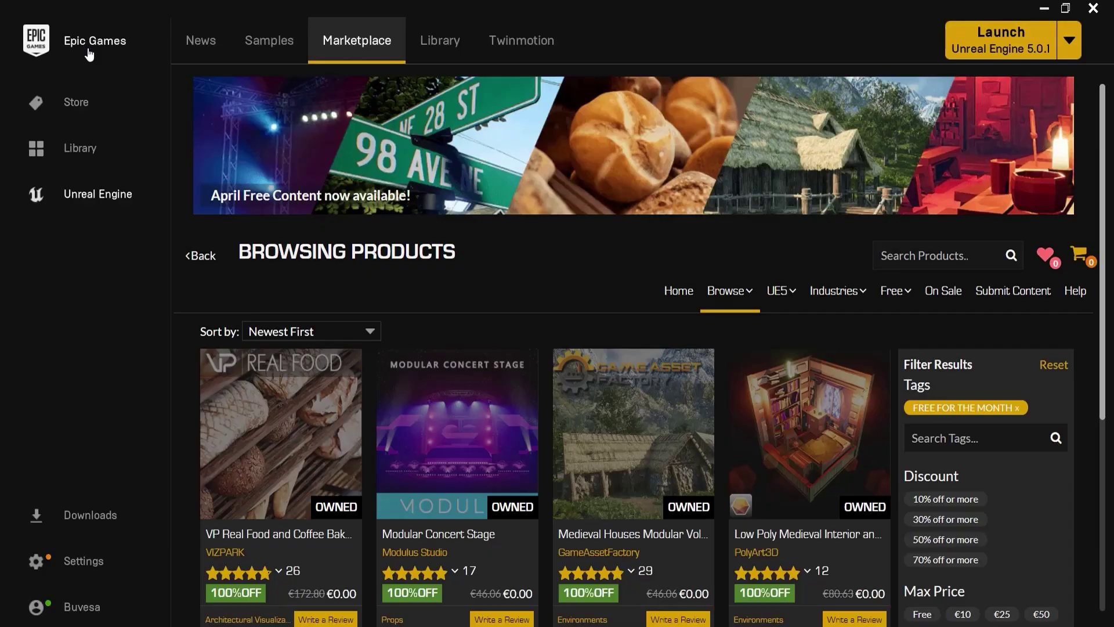
# Step: In the Epic Games Launcher Marketplace, open the Free For The Month collection and look through its products
pyautogui.moveTo(902, 302)
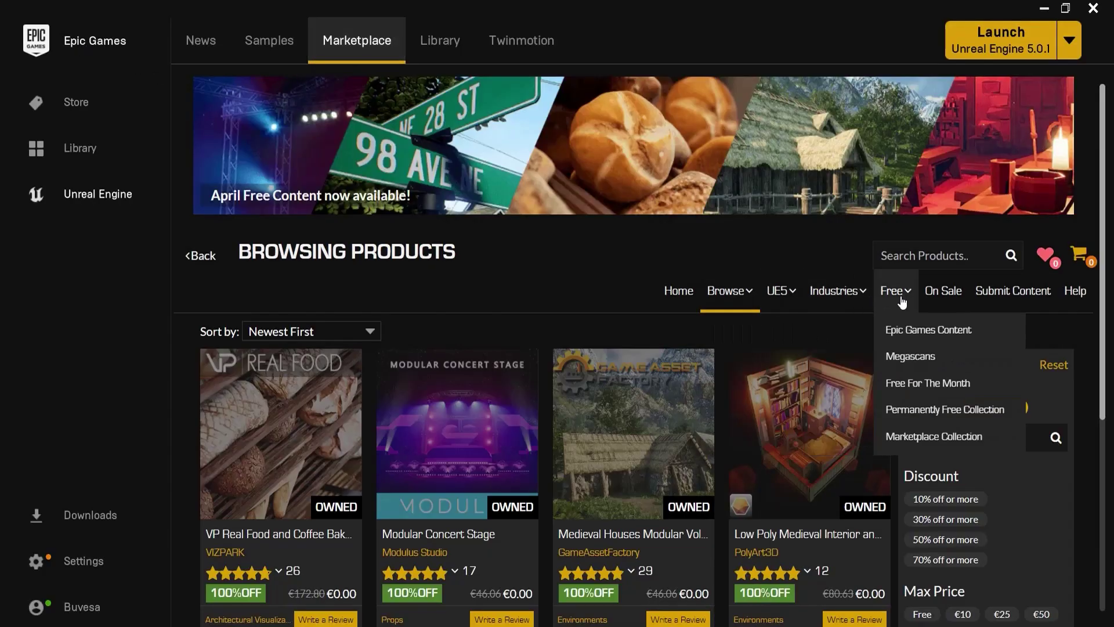
pyautogui.click(922, 385)
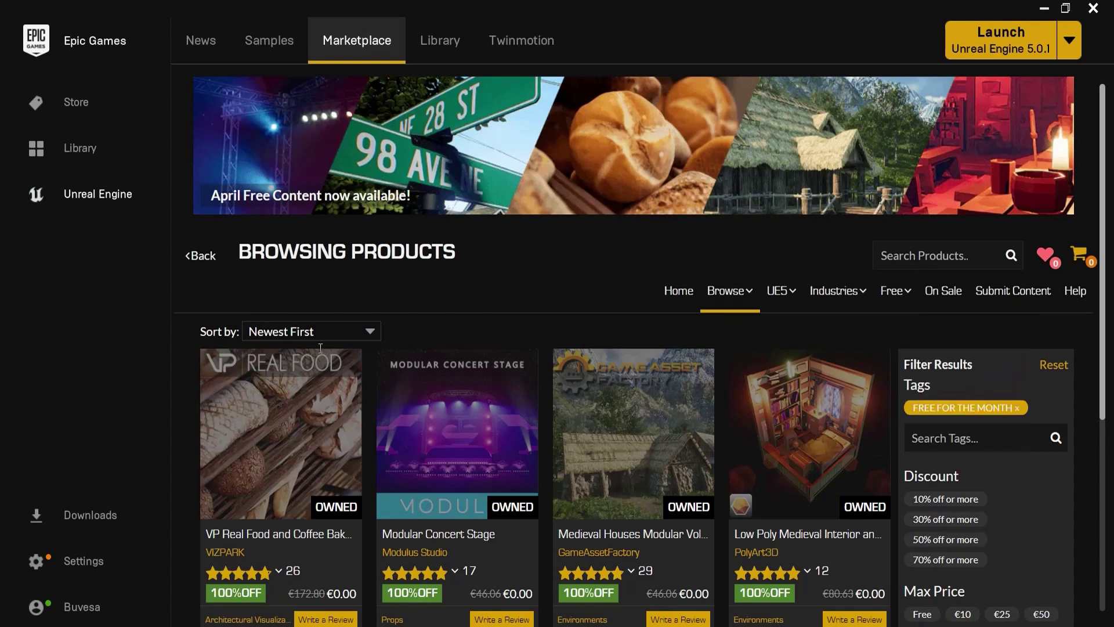
pyautogui.scroll(-5, 320, 347)
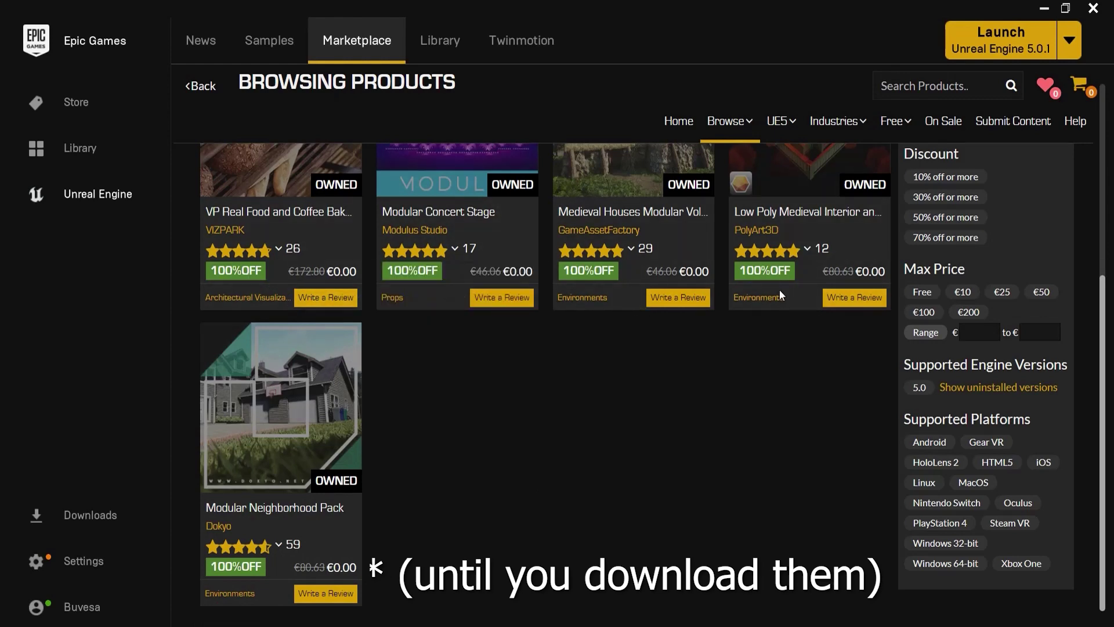
pyautogui.scroll(5, 481, 241)
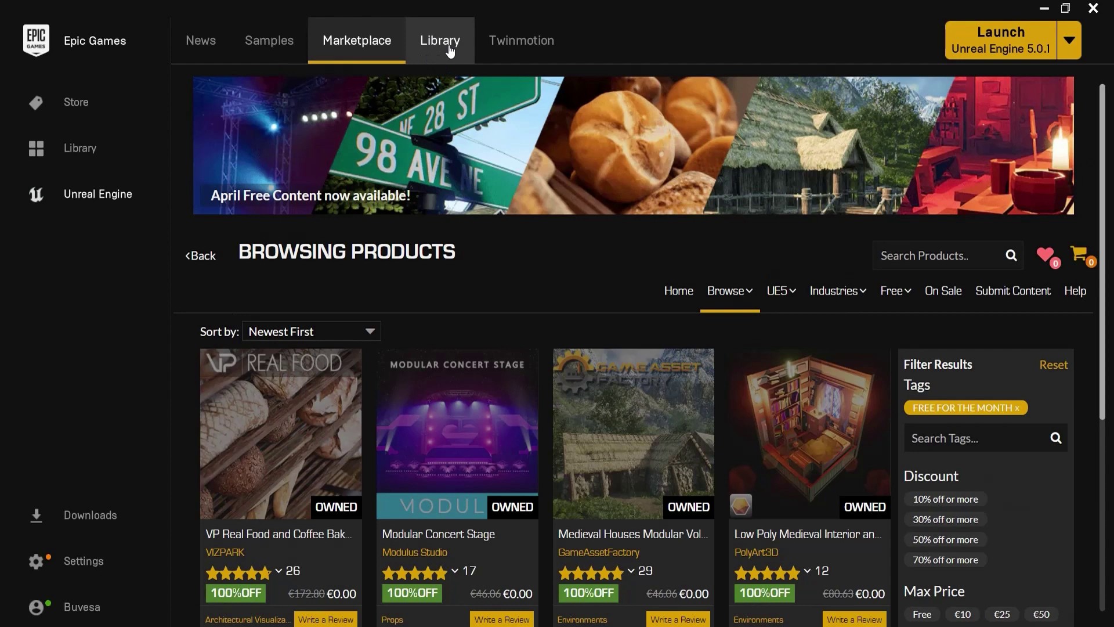
pyautogui.scroll(-3, 476, 234)
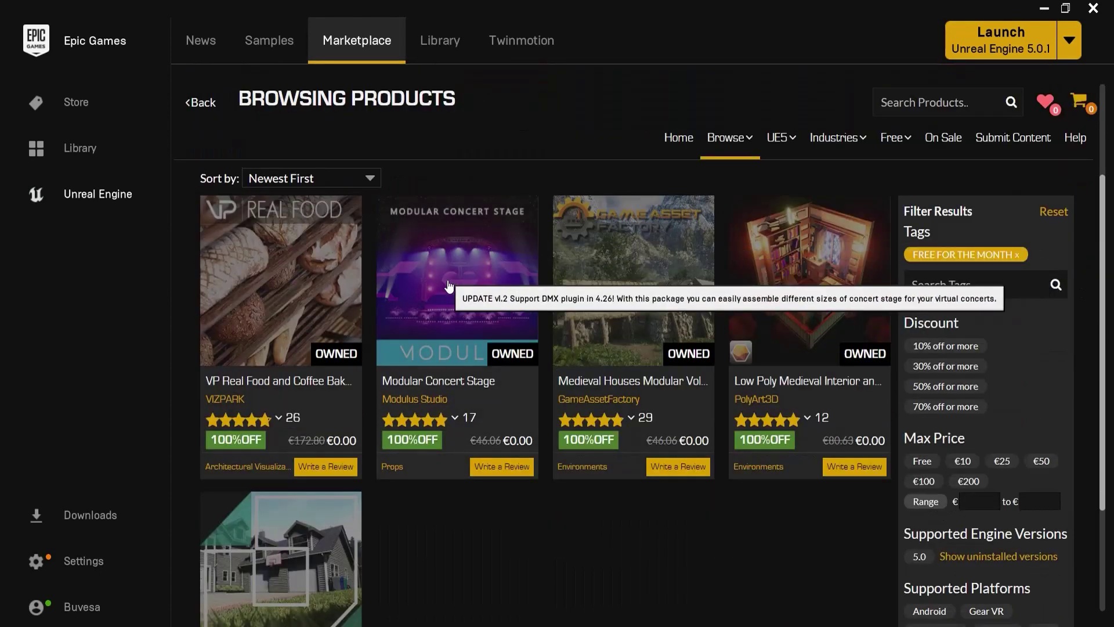
# Step: Open the Modular Concert Stage product, view its enlarged preview images and return to the product listing
pyautogui.click(477, 233)
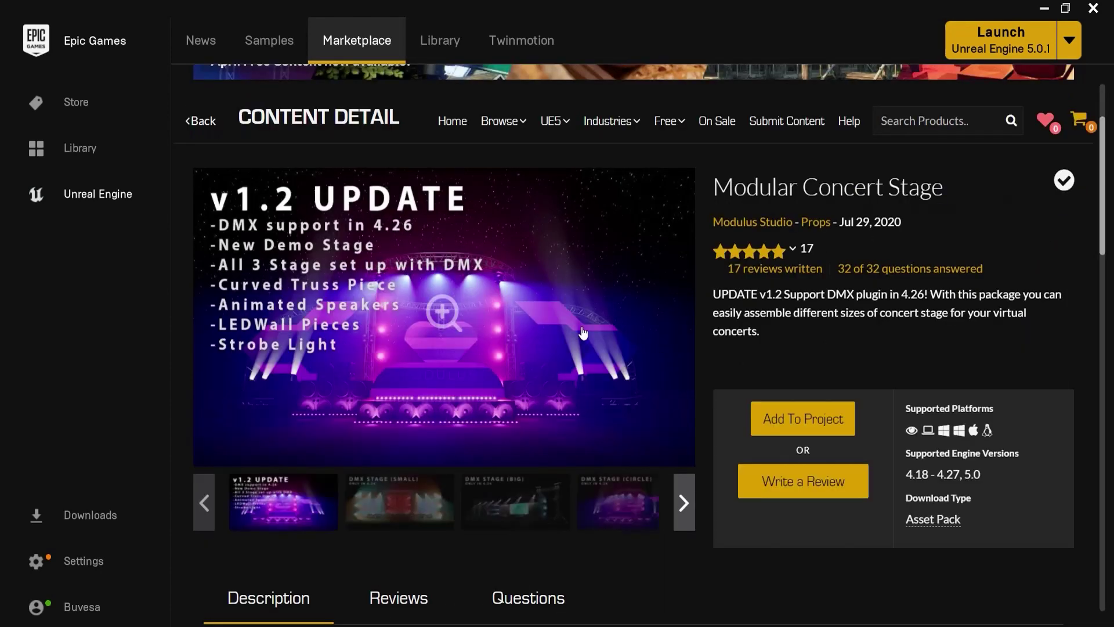
pyautogui.click(577, 364)
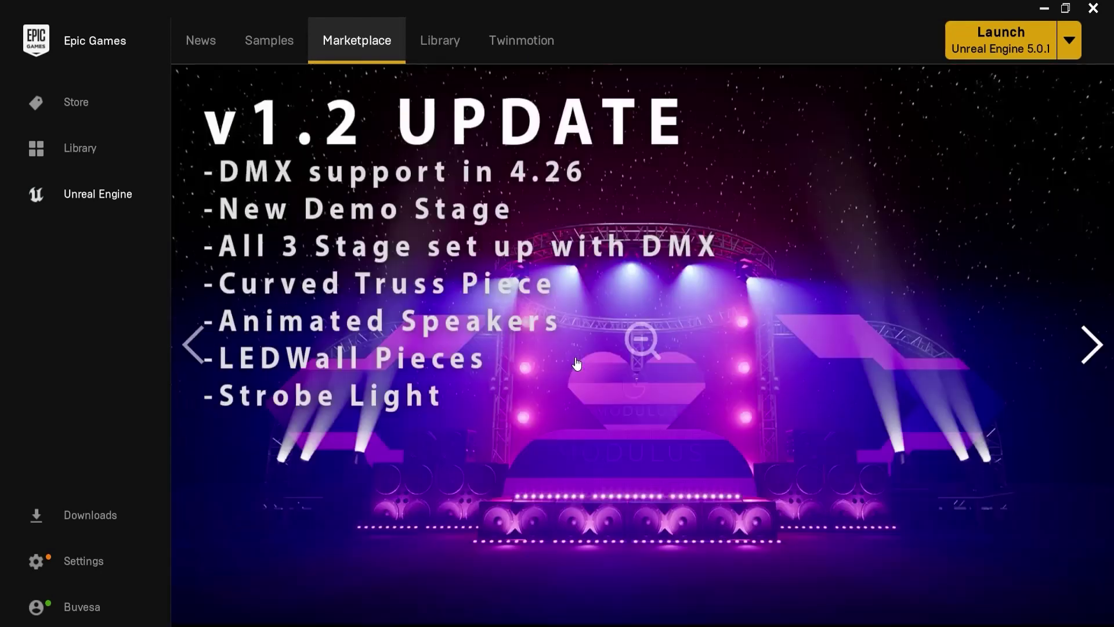
pyautogui.press('Right')
pyautogui.press('Right')
pyautogui.press('Right')
pyautogui.press('Right')
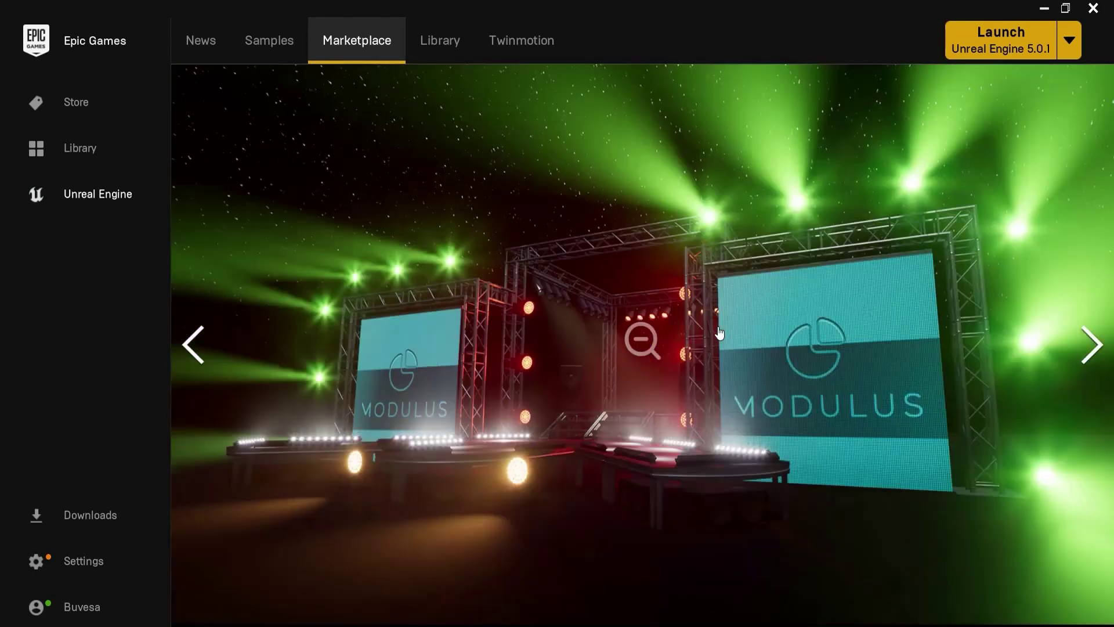
pyautogui.press('Right')
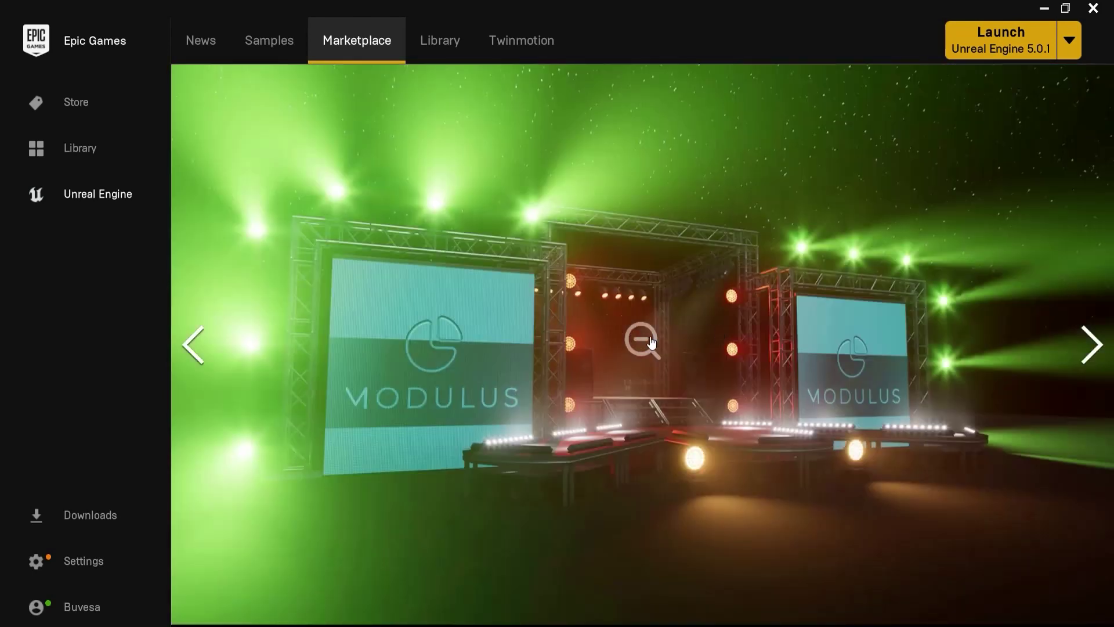
pyautogui.press('Right')
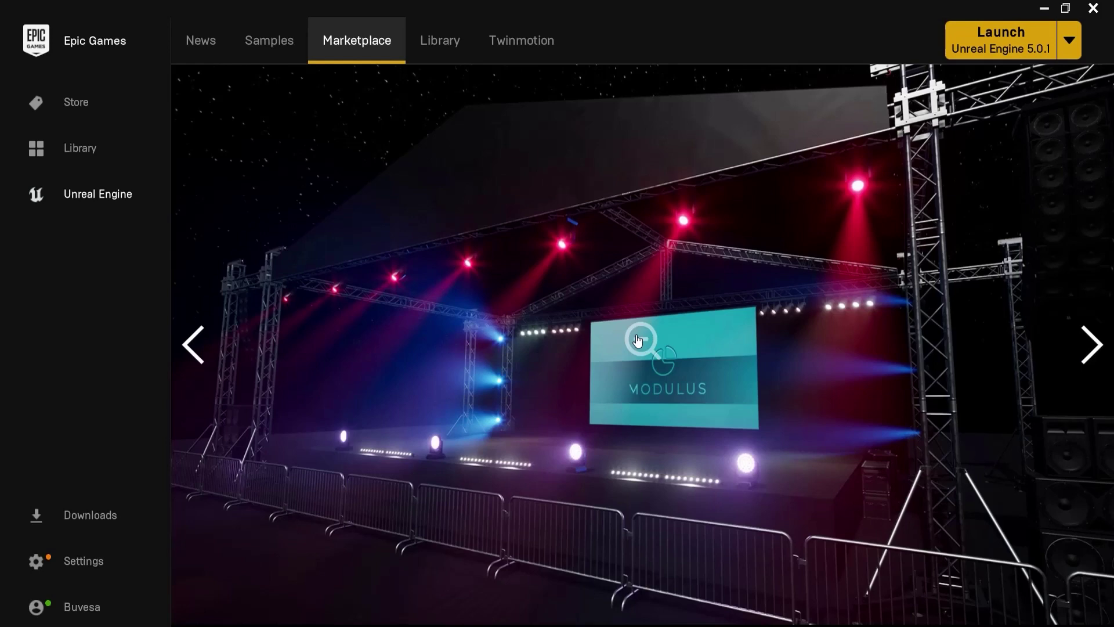
pyautogui.press('Right')
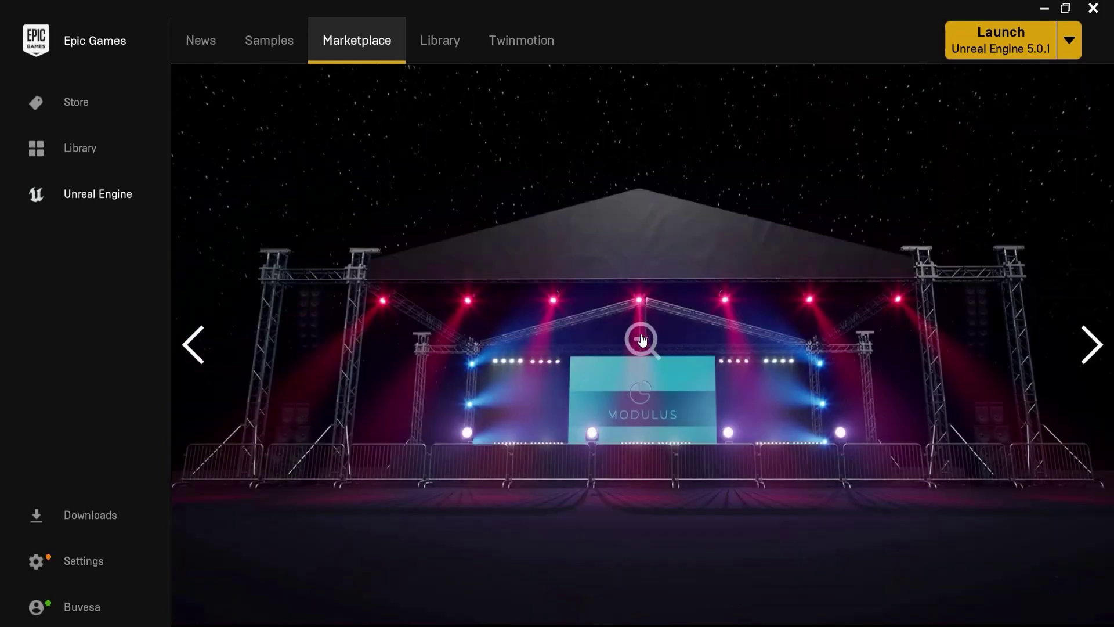
pyautogui.press('Escape')
pyautogui.scroll(3, 331, 215)
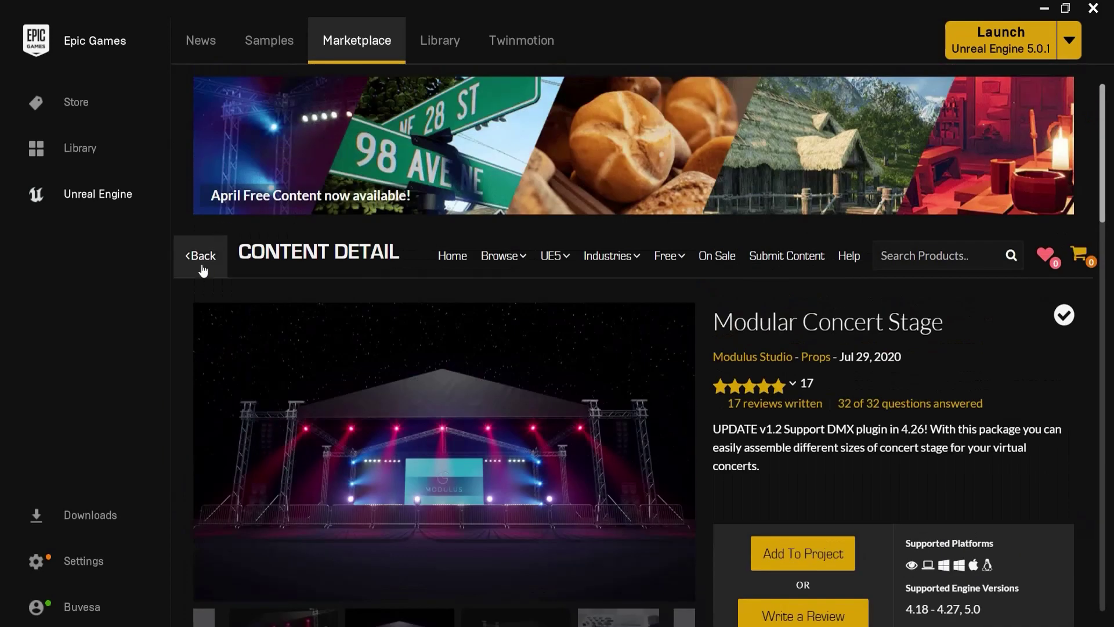
pyautogui.click(201, 256)
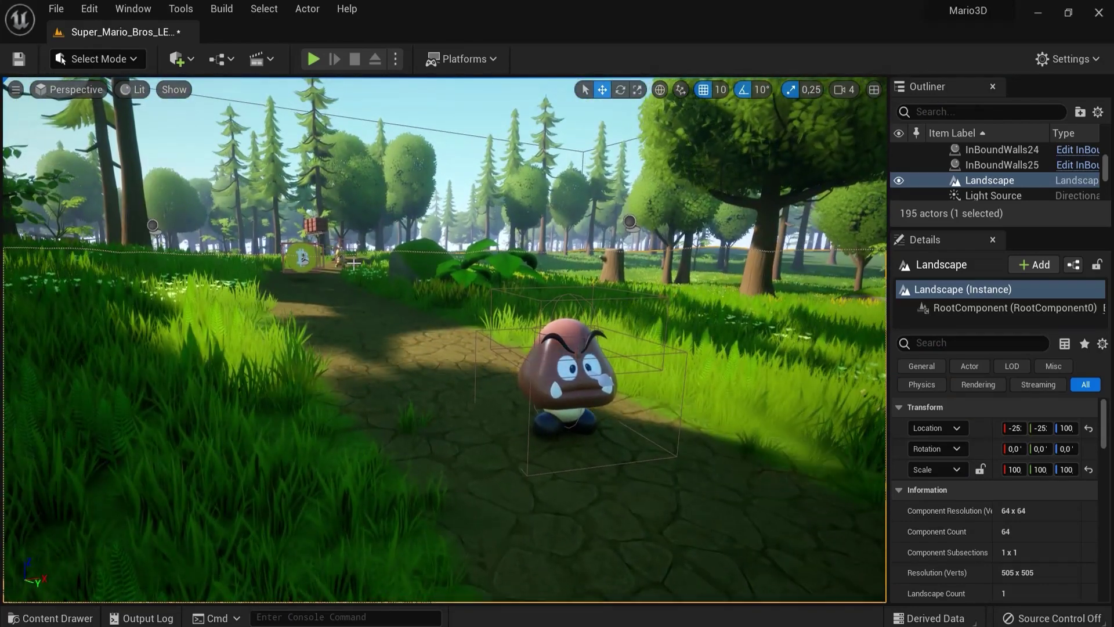
# Step: Look around the Goomba in the Unreal Engine level viewport, temporarily zooming the camera and flying through the scene
pyautogui.moveTo(353, 262); pyautogui.dragTo(305, 252, button='right')
pyautogui.press('c')
pyautogui.moveTo(402, 273); pyautogui.dragTo(394, 248, button='right')
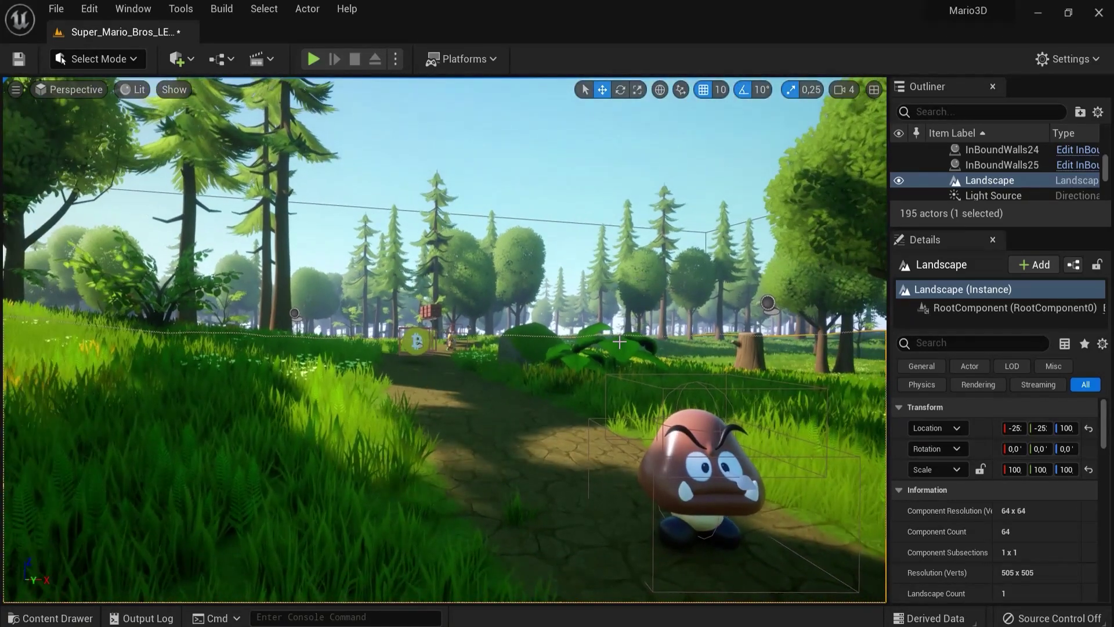
pyautogui.moveTo(543, 330); pyautogui.dragTo(545, 325, button='right')
pyautogui.press('w')
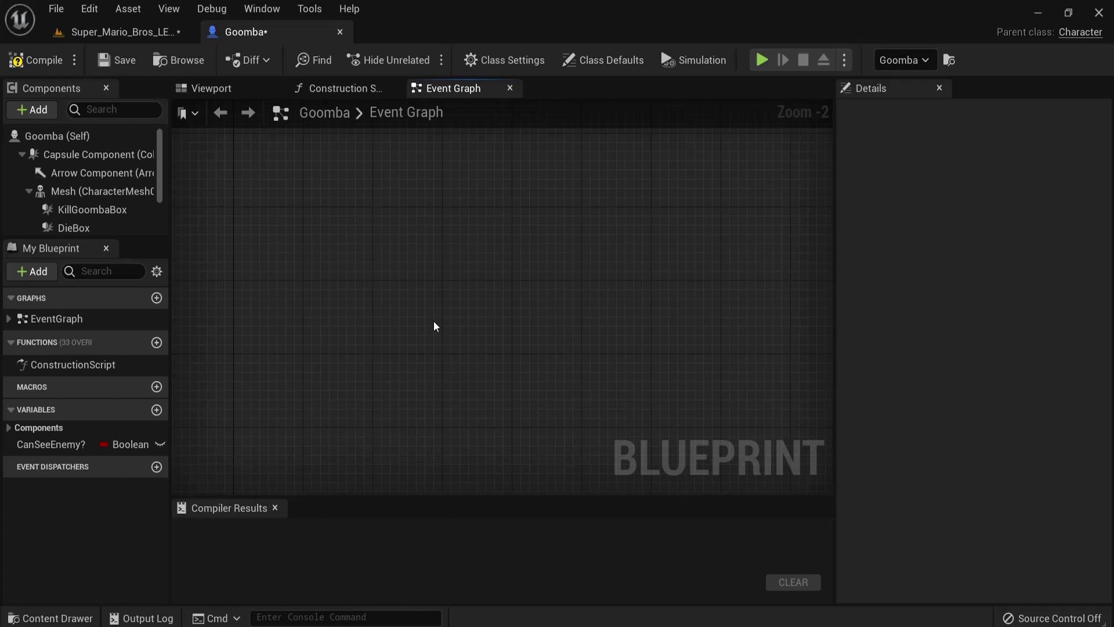
# Step: Add Branch, Sequence and Event BeginPlay nodes to the Goomba blueprint's Event Graph, placing Event BeginPlay above the Branch
pyautogui.click(421, 237)
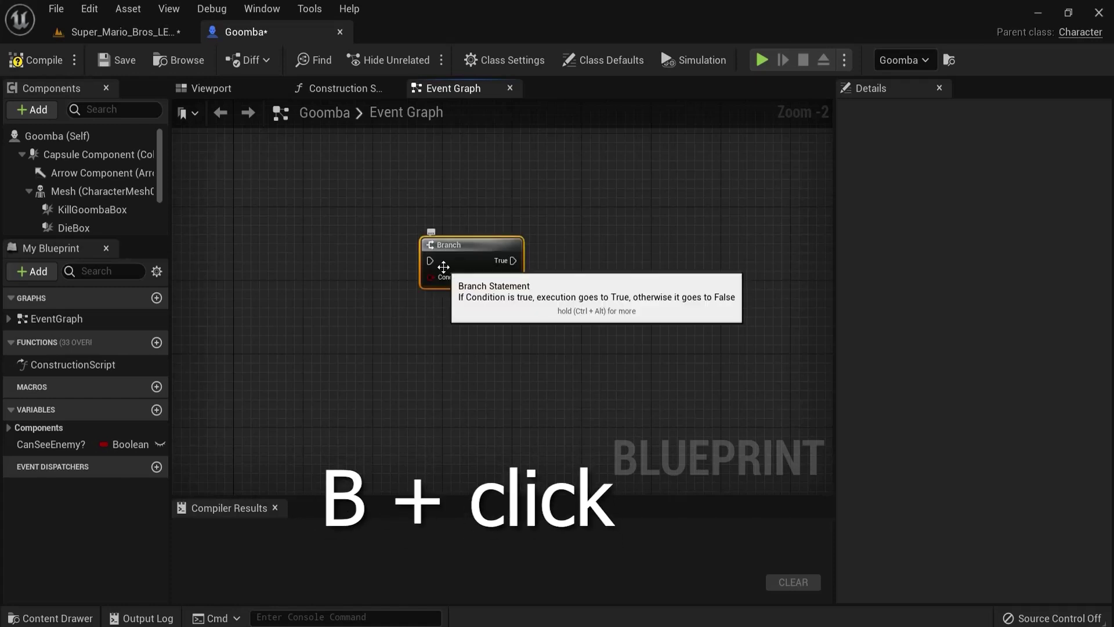
pyautogui.rightClick(260, 239)
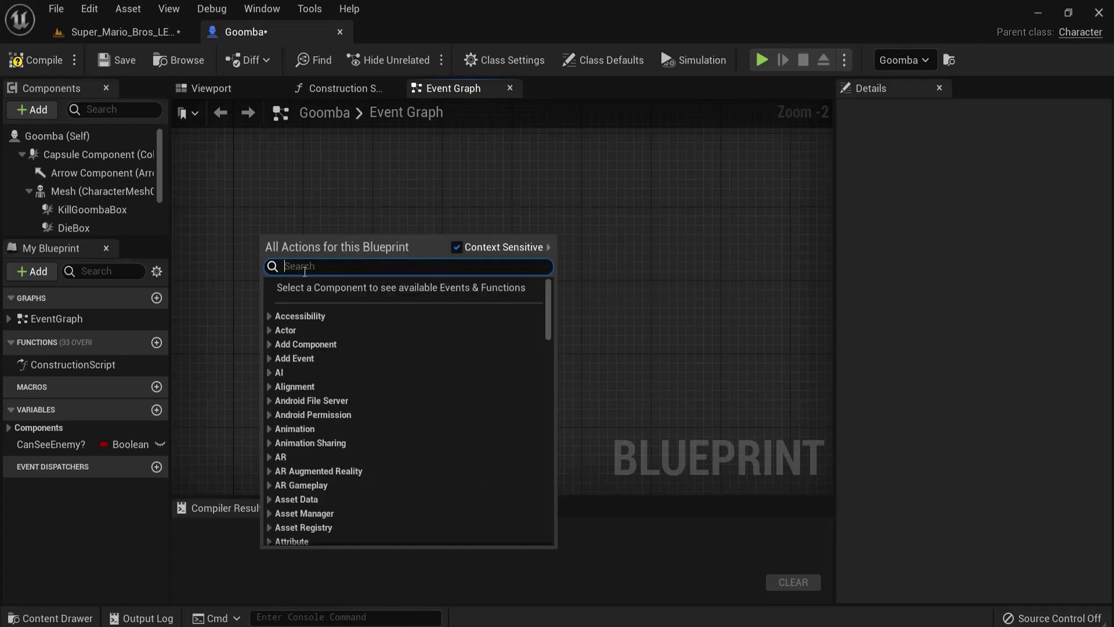
pyautogui.click(587, 137)
pyautogui.click(430, 350)
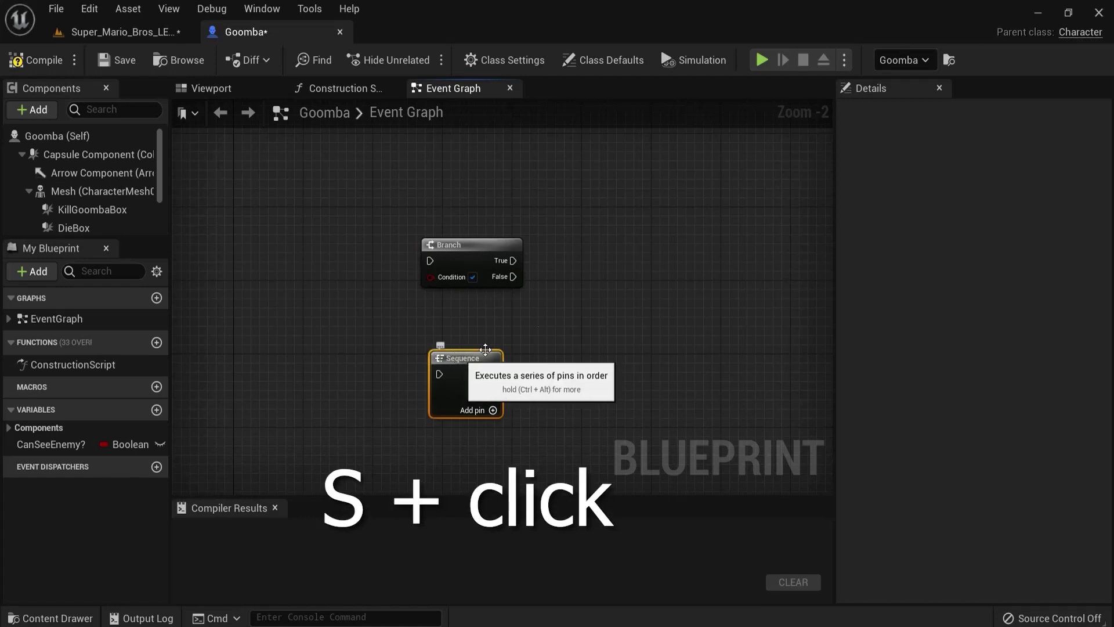
pyautogui.click(609, 242)
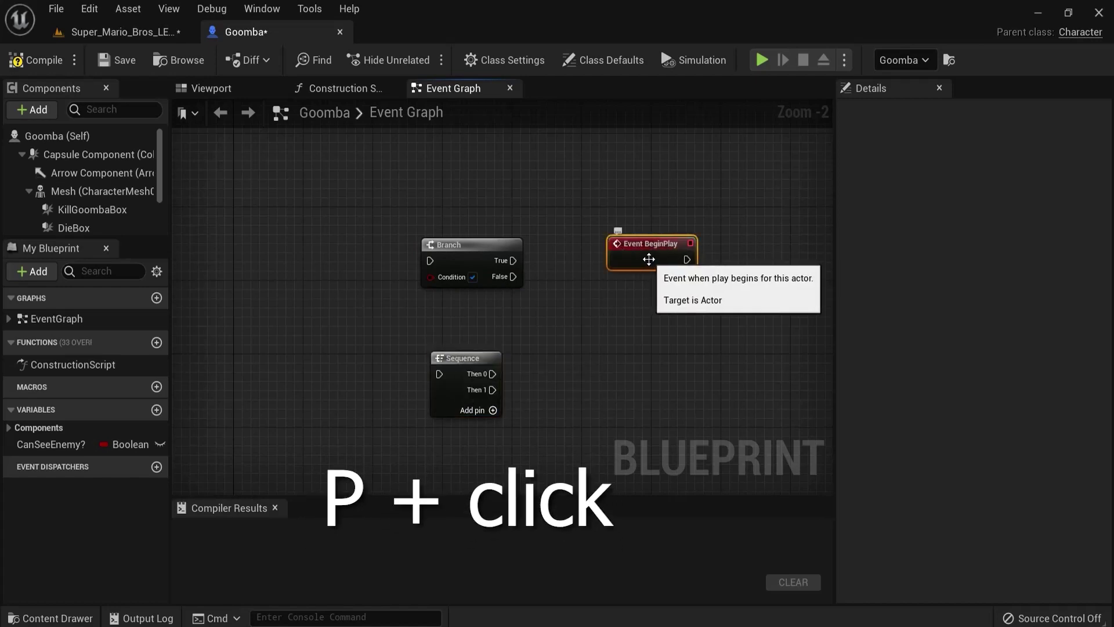
pyautogui.moveTo(643, 249); pyautogui.dragTo(465, 183)
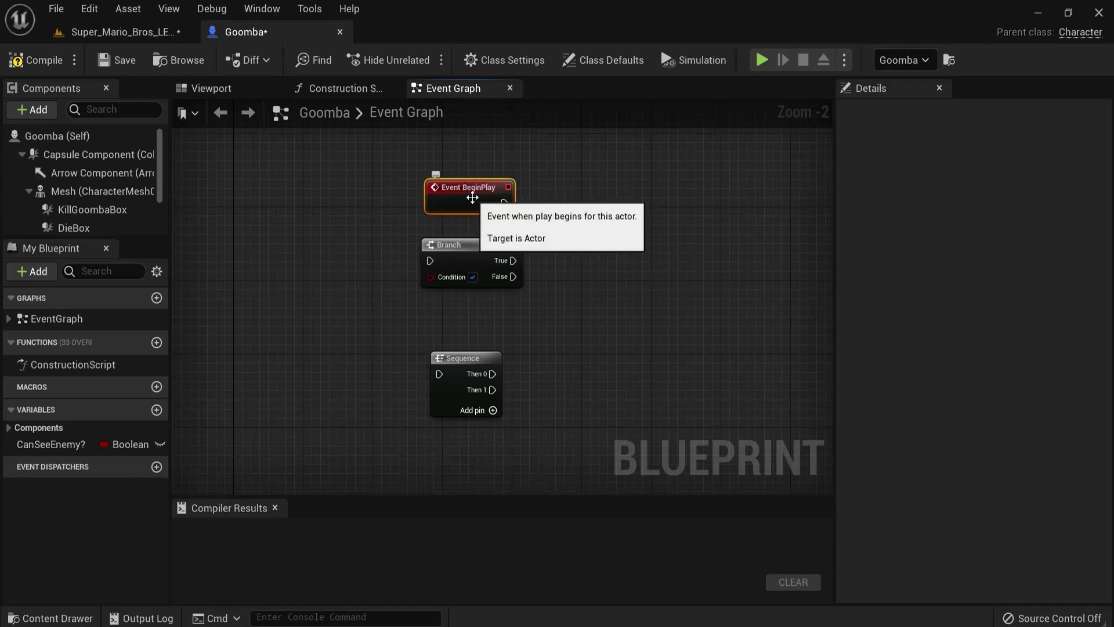
# Step: Enclose the Event BeginPlay and Branch nodes in a comment box titled "hello", widen it and shift it slightly
pyautogui.moveTo(319, 162); pyautogui.dragTo(610, 299)
pyautogui.press('c')
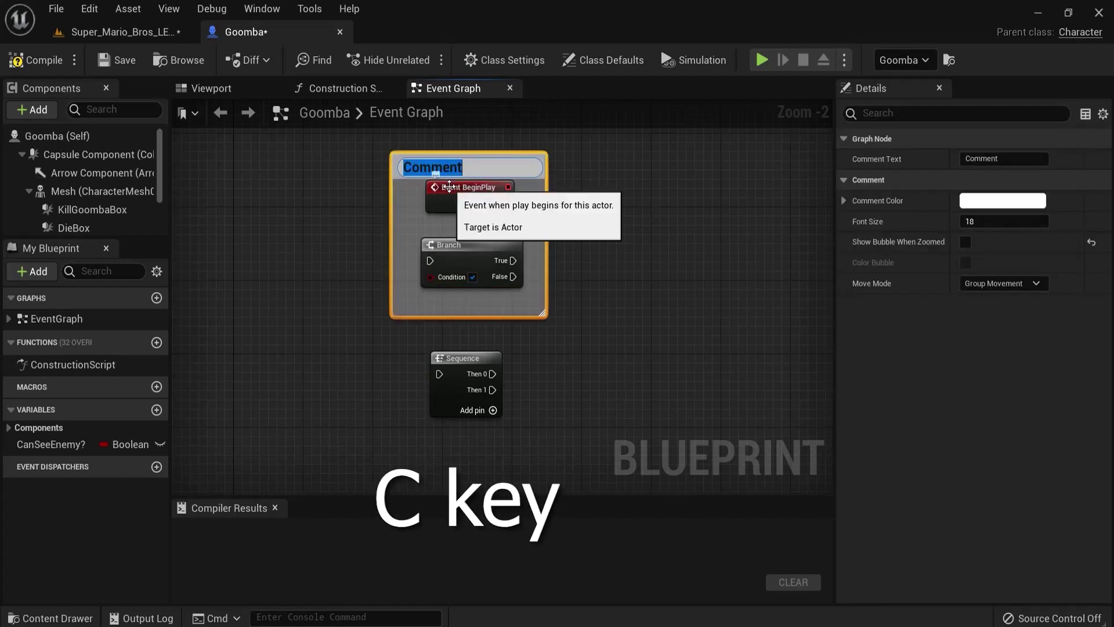
pyautogui.write('hello')
pyautogui.press('Return')
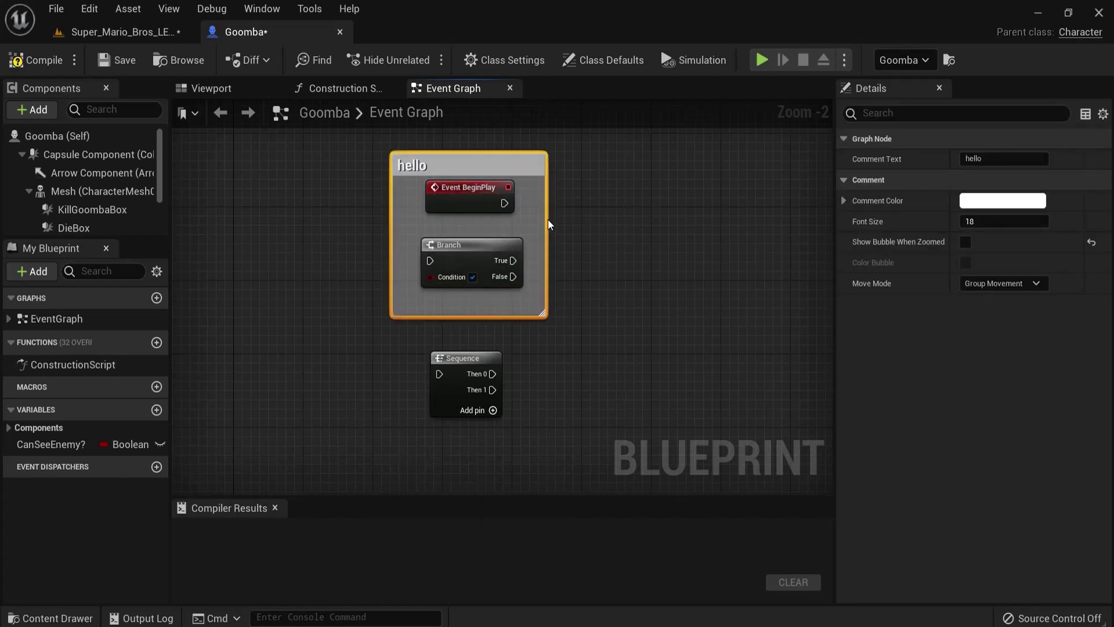
pyautogui.moveTo(548, 224); pyautogui.dragTo(600, 218)
pyautogui.moveTo(550, 167)
pyautogui.mouseDown()
pyautogui.moveTo(520, 167)
pyautogui.moveTo(529, 168)
pyautogui.mouseUp()
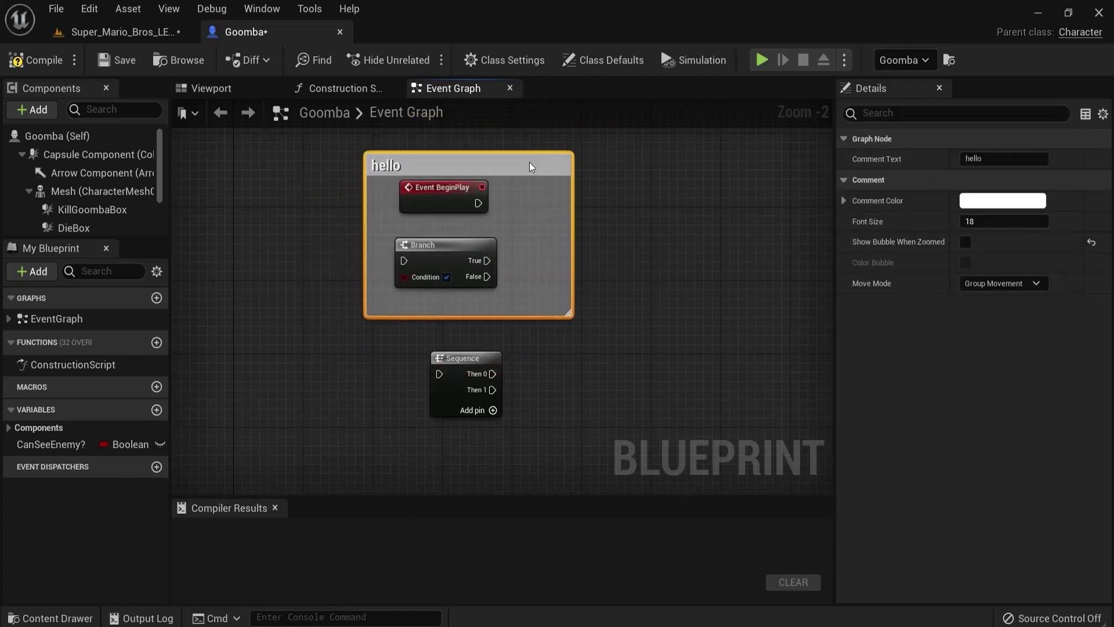
# Step: Set the "hello" comment box's color to red
pyautogui.click(975, 202)
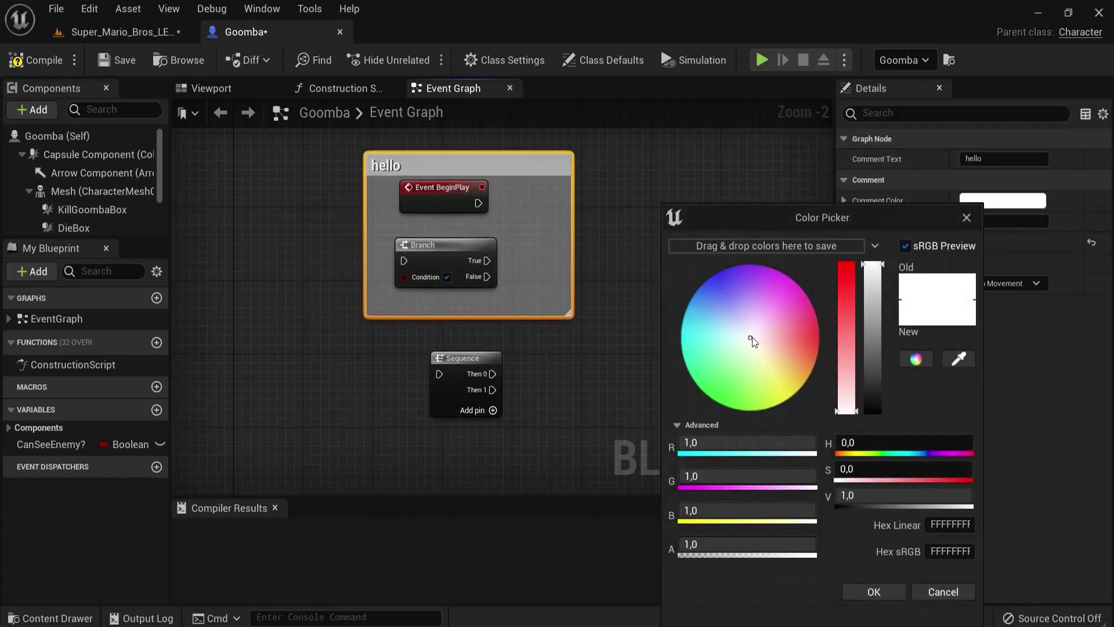
pyautogui.moveTo(753, 341); pyautogui.dragTo(823, 344)
pyautogui.click(874, 592)
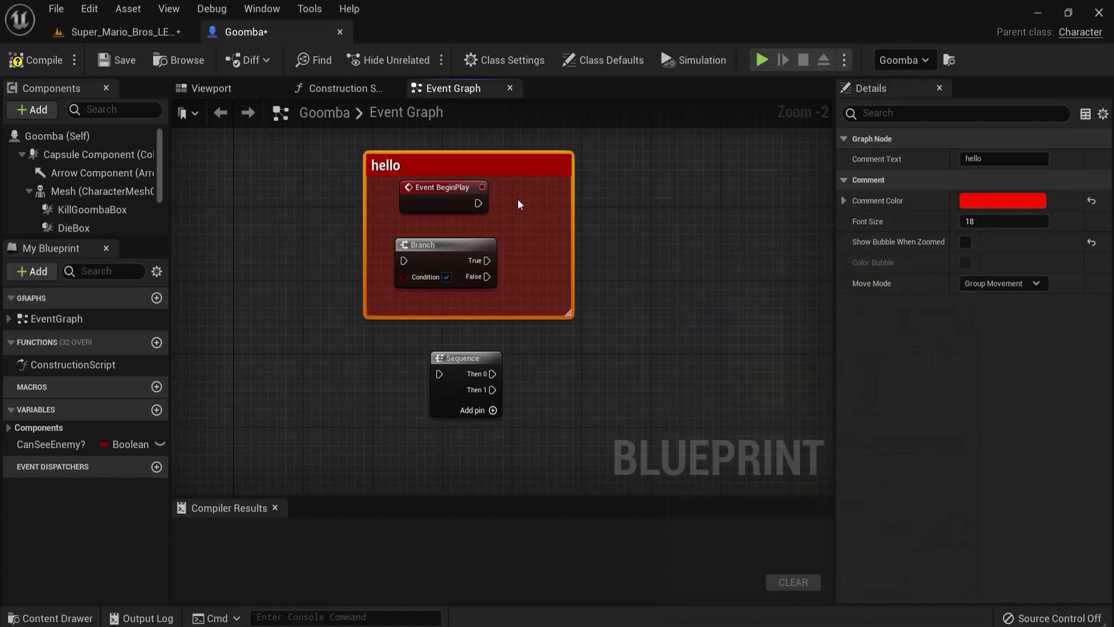
# Step: Set the "hello" comment box's color to purple, sRGB hex 8B47FFFF
pyautogui.click(987, 201)
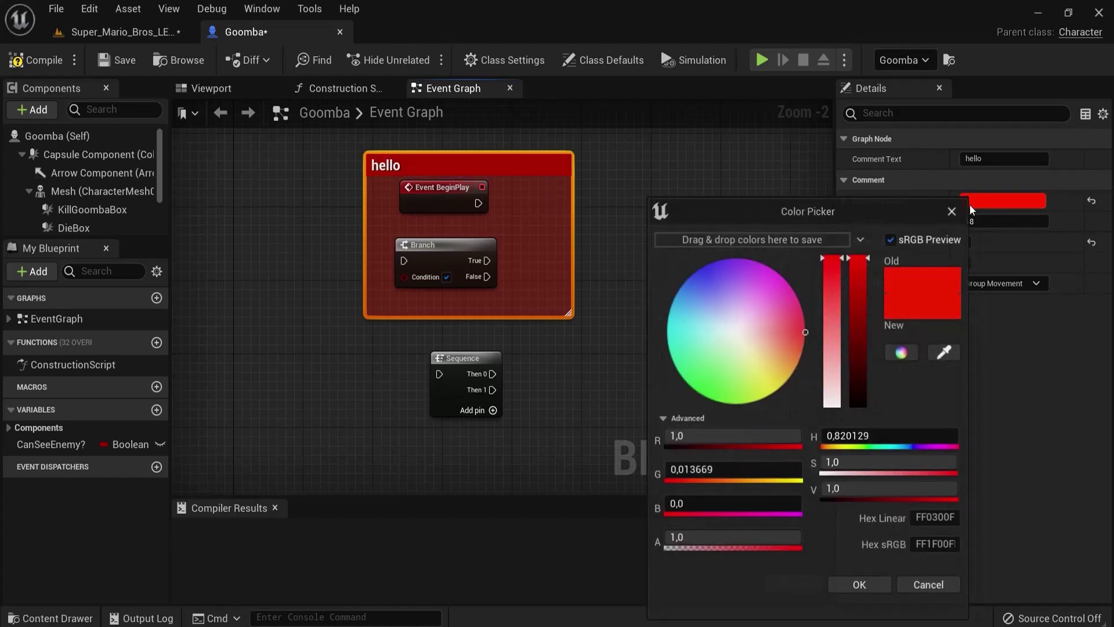
pyautogui.click(717, 266)
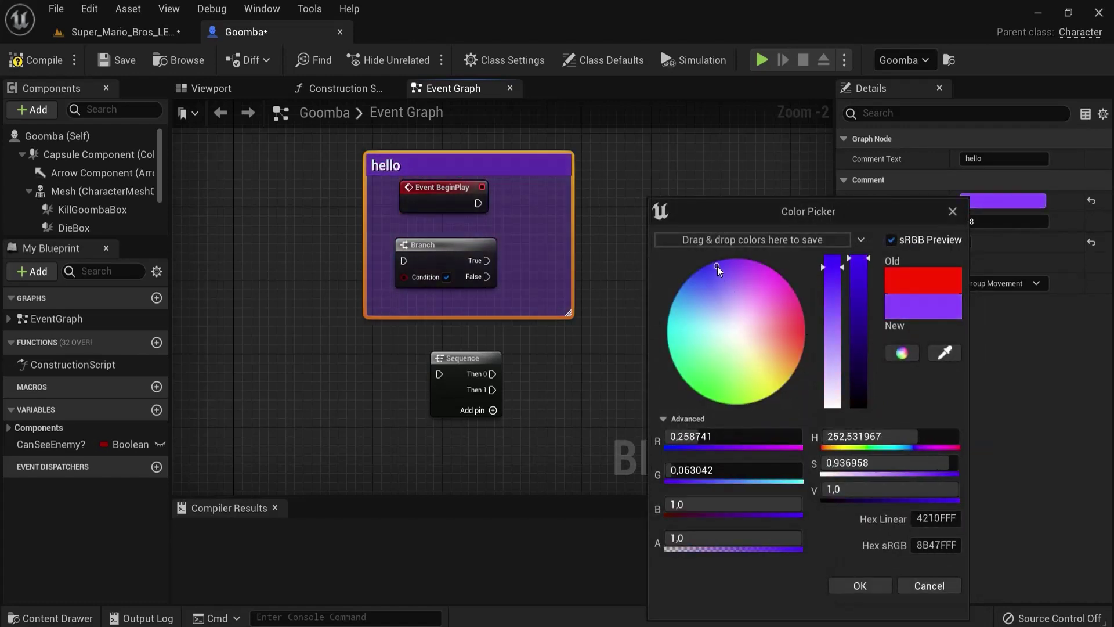
pyautogui.click(869, 584)
# Step: Enclose the Sequence node in a second comment box, keeping the default title
pyautogui.moveTo(609, 418); pyautogui.dragTo(429, 351)
pyautogui.press('c')
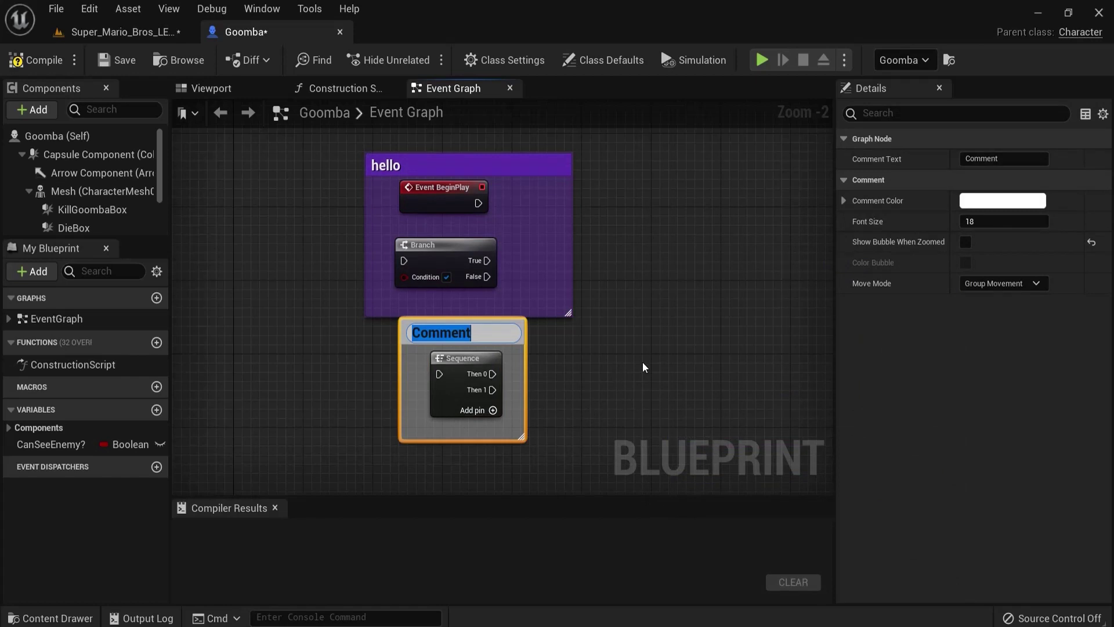
pyautogui.click(499, 349)
# Step: Color the Sequence node's comment box yellow and move it down, clear of the "hello" comment box
pyautogui.click(1003, 200)
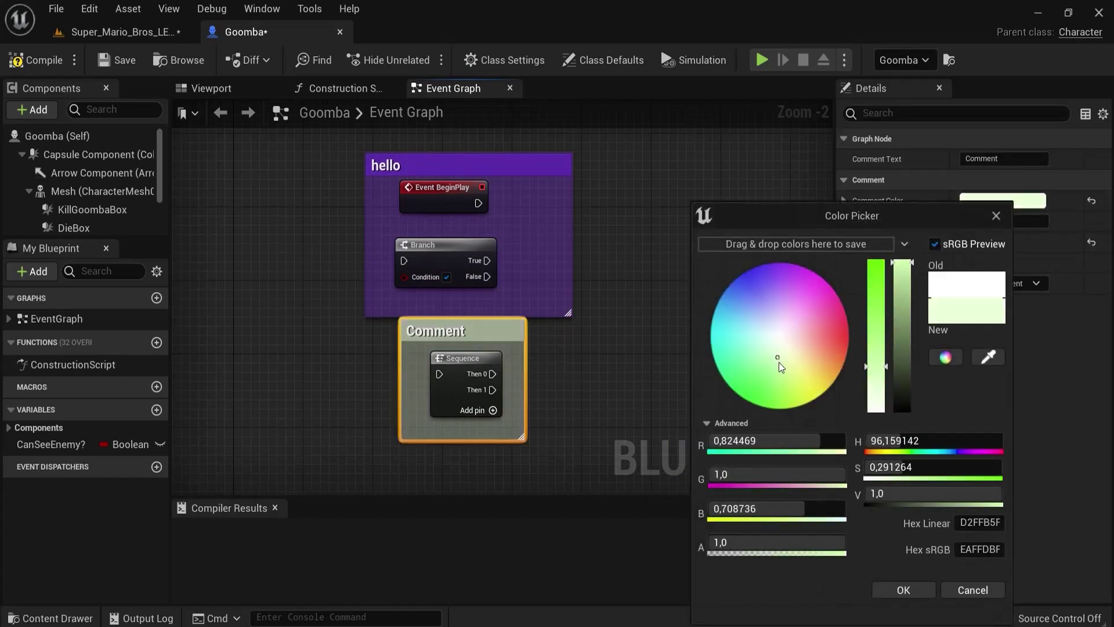
pyautogui.moveTo(780, 363); pyautogui.dragTo(801, 398)
pyautogui.click(615, 360)
pyautogui.moveTo(497, 330); pyautogui.dragTo(500, 358)
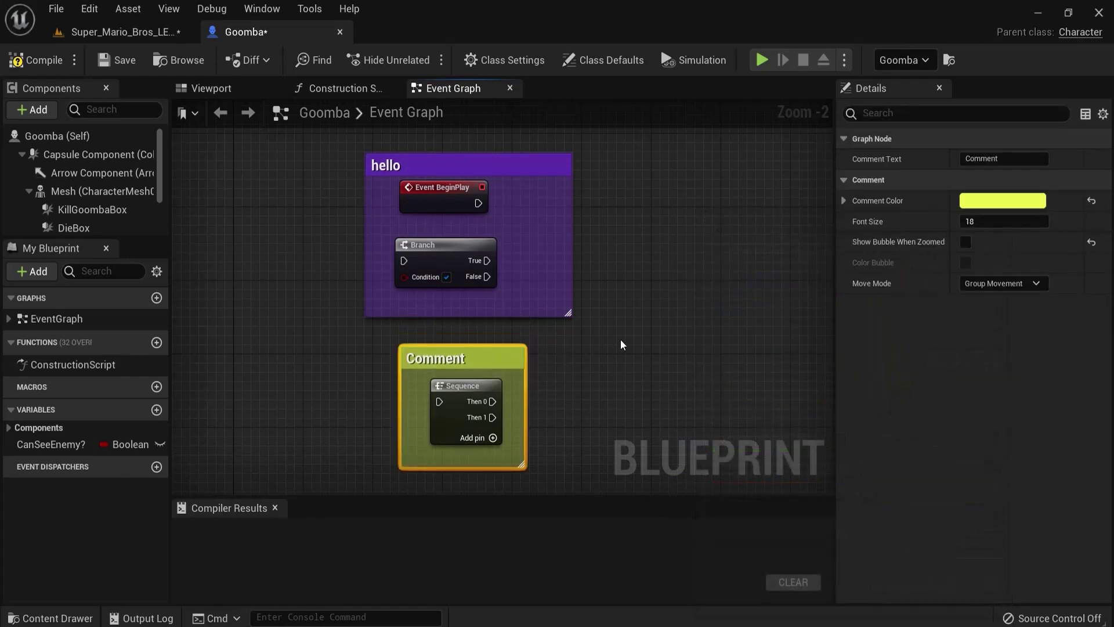
# Step: Add a Get node and a Set node for the CanSeeEnemy? variable beside the "hello" comment box
pyautogui.moveTo(636, 334); pyautogui.dragTo(716, 336, button='right')
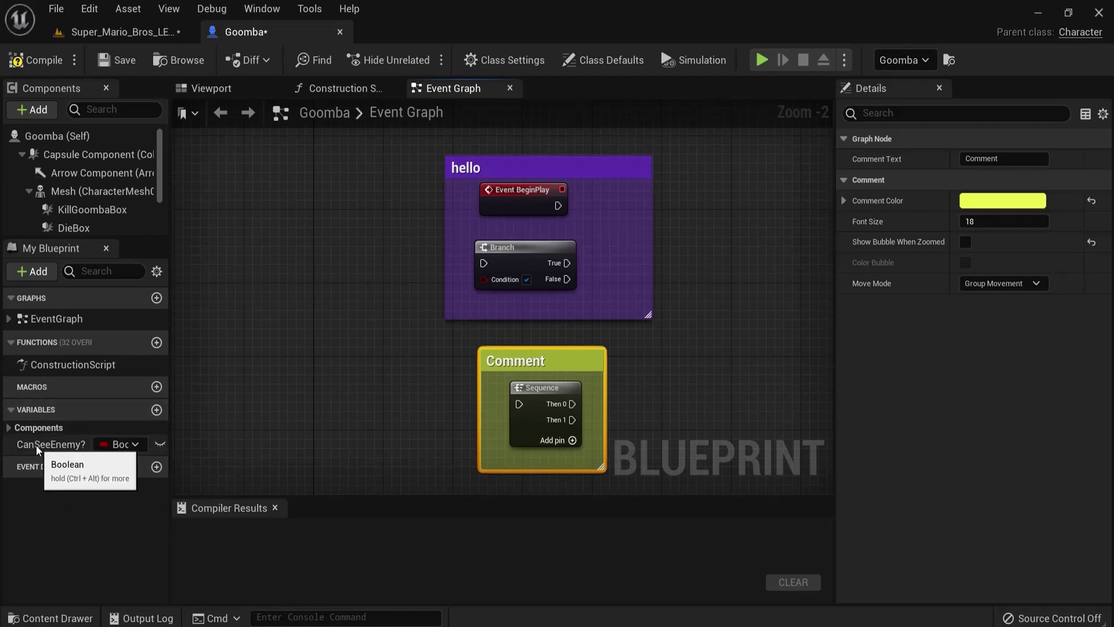
pyautogui.moveTo(36, 450); pyautogui.dragTo(267, 302)
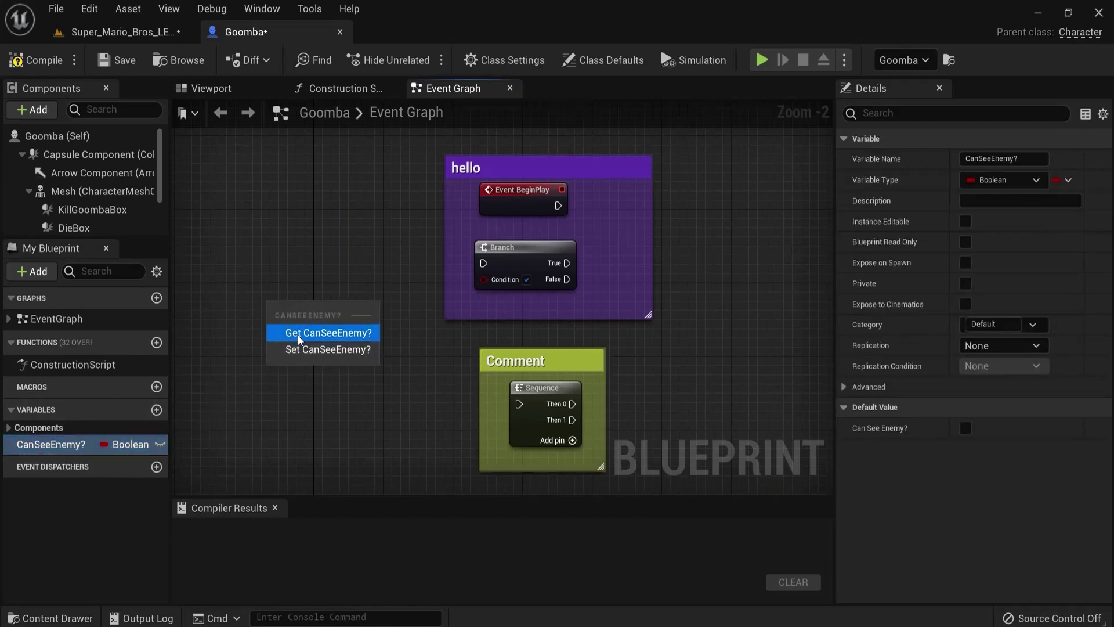
pyautogui.click(120, 497)
pyautogui.keyDown('ctrl'); pyautogui.moveTo(62, 447); pyautogui.dragTo(259, 218); pyautogui.keyUp('ctrl')
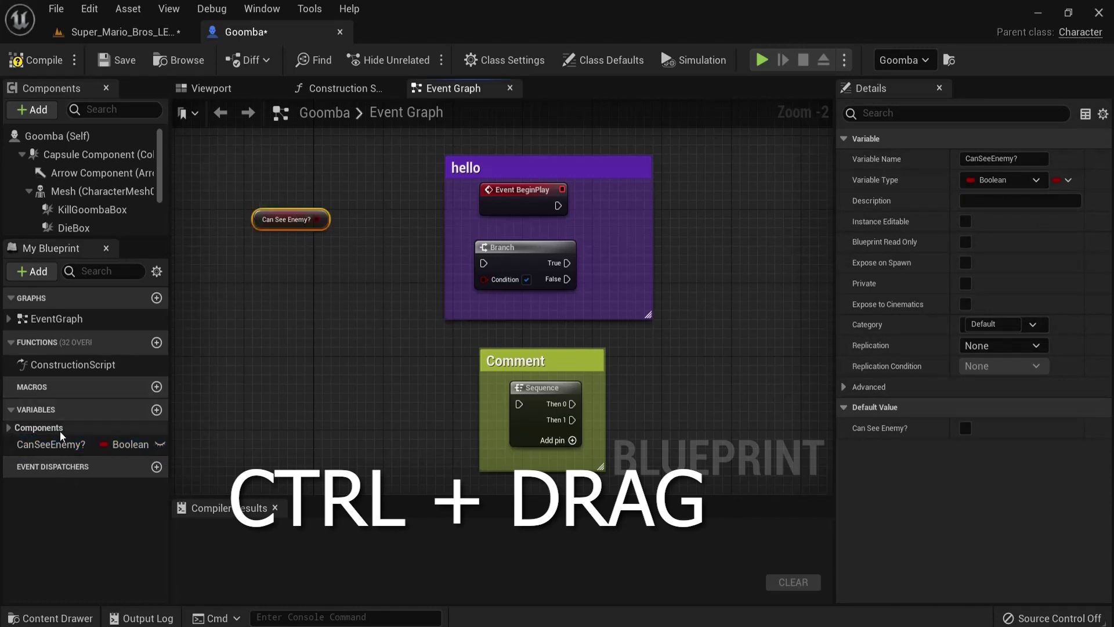
pyautogui.keyDown('alt'); pyautogui.moveTo(52, 445); pyautogui.dragTo(278, 282); pyautogui.keyUp('alt')
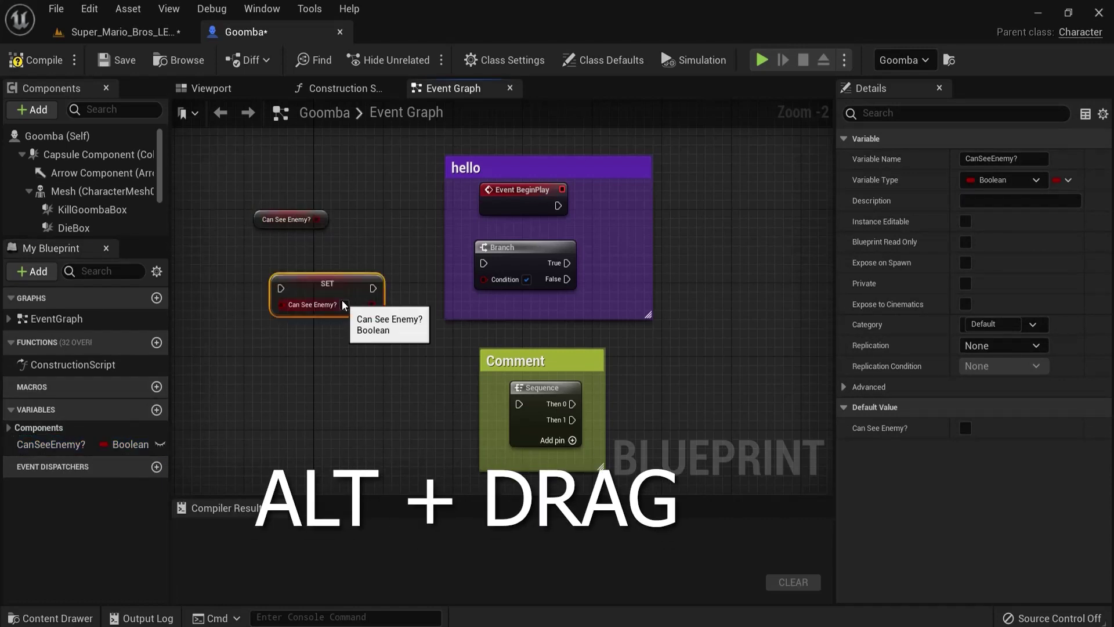
# Step: Wire the CanSeeEnemy? SET node's execution output to the Branch, break that link and connect it to the Sequence instead
pyautogui.moveTo(373, 287); pyautogui.dragTo(485, 264)
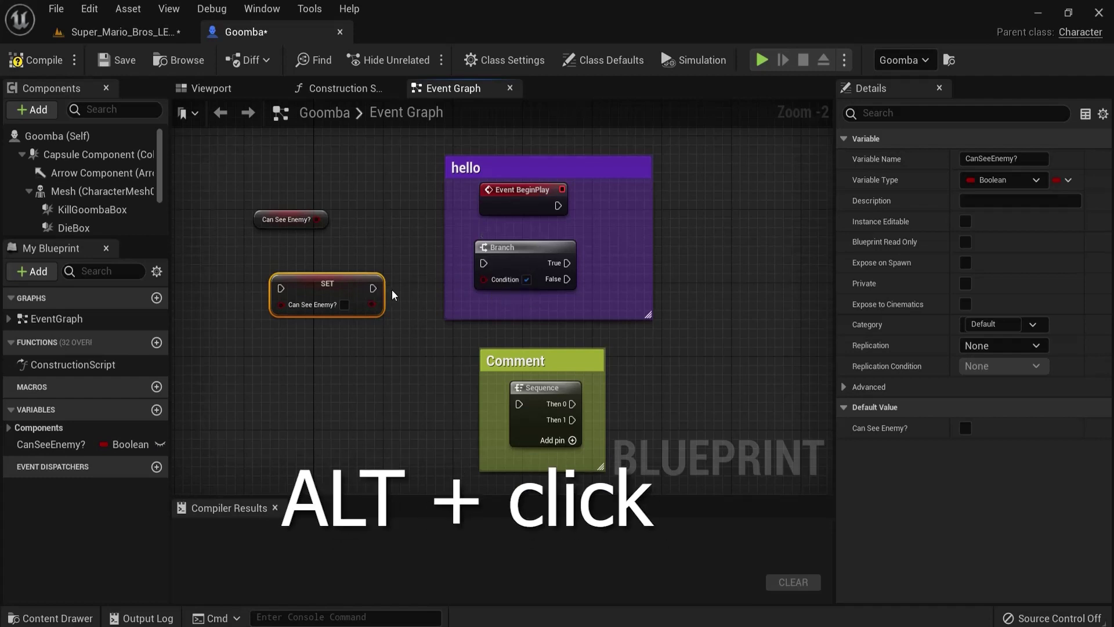
pyautogui.moveTo(373, 288); pyautogui.dragTo(519, 405)
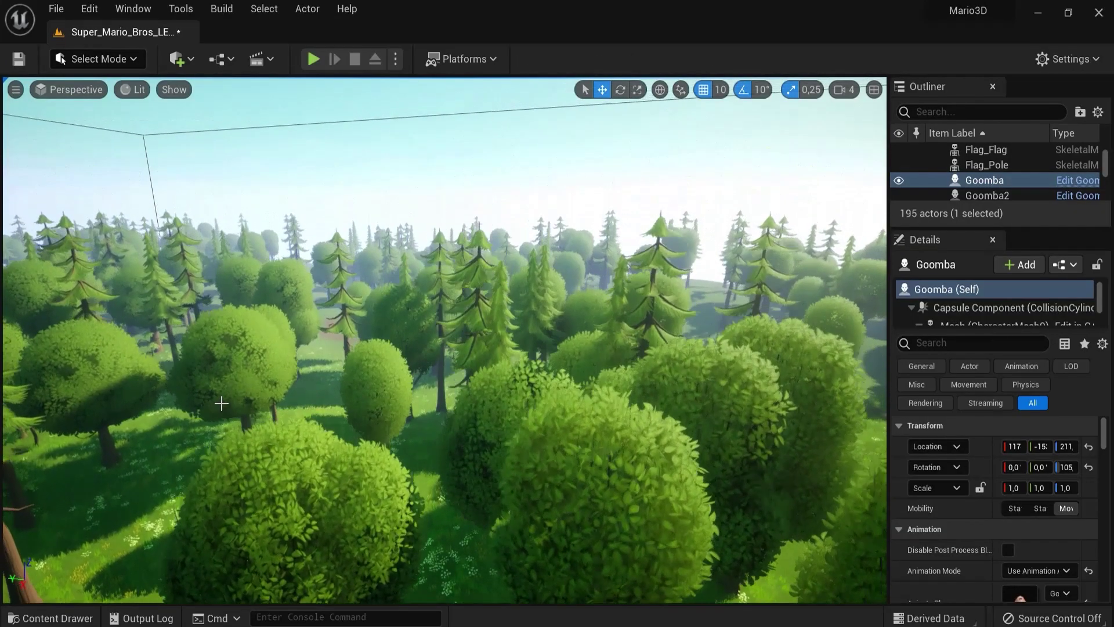
# Step: Look over the forest and path from above in the level viewport
pyautogui.moveTo(222, 404); pyautogui.dragTo(1, 504, button='right')
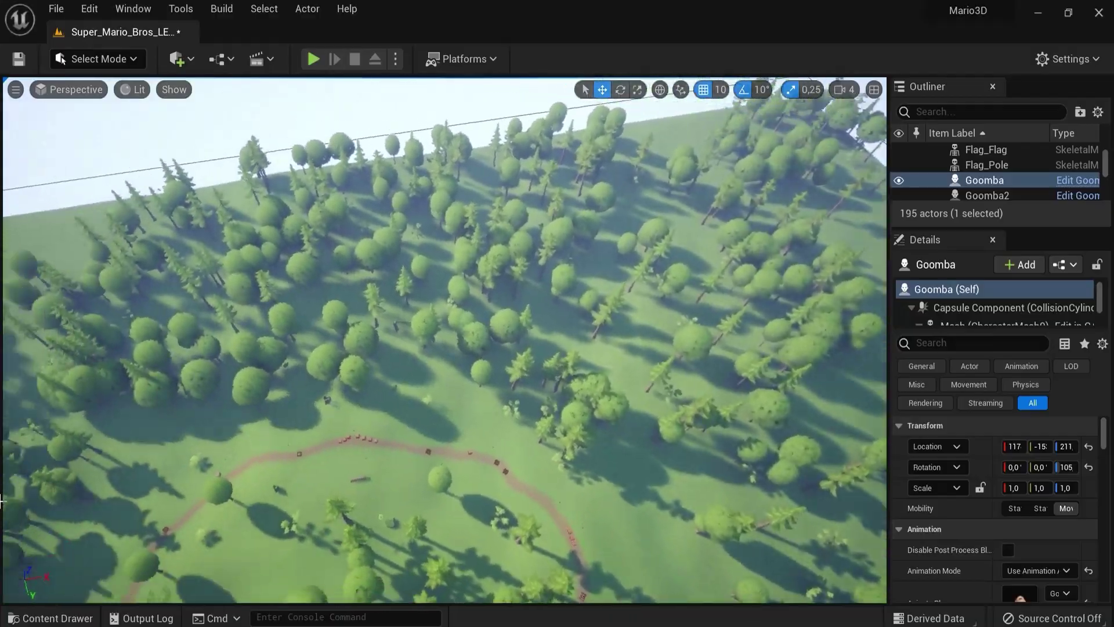